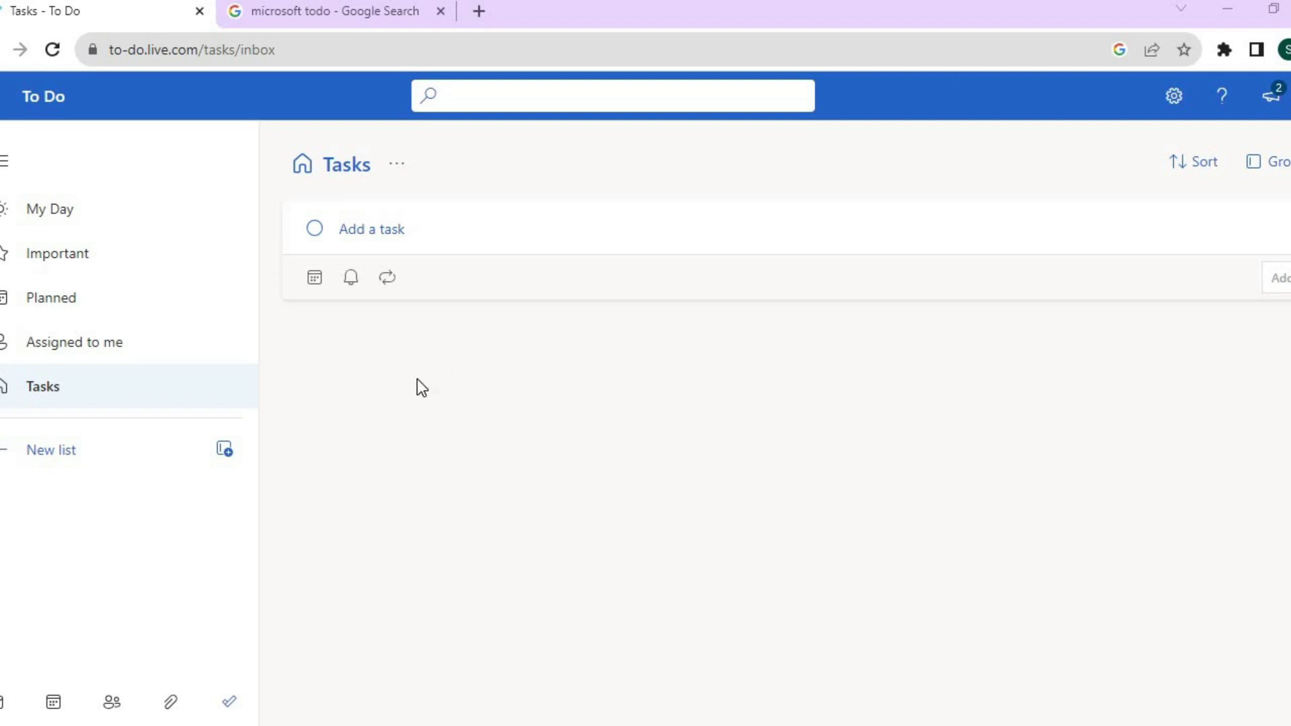
Look at the Google results for Microsoft To Do, Outlook mail and calendar, then return to To Do.
left_click(338, 9)
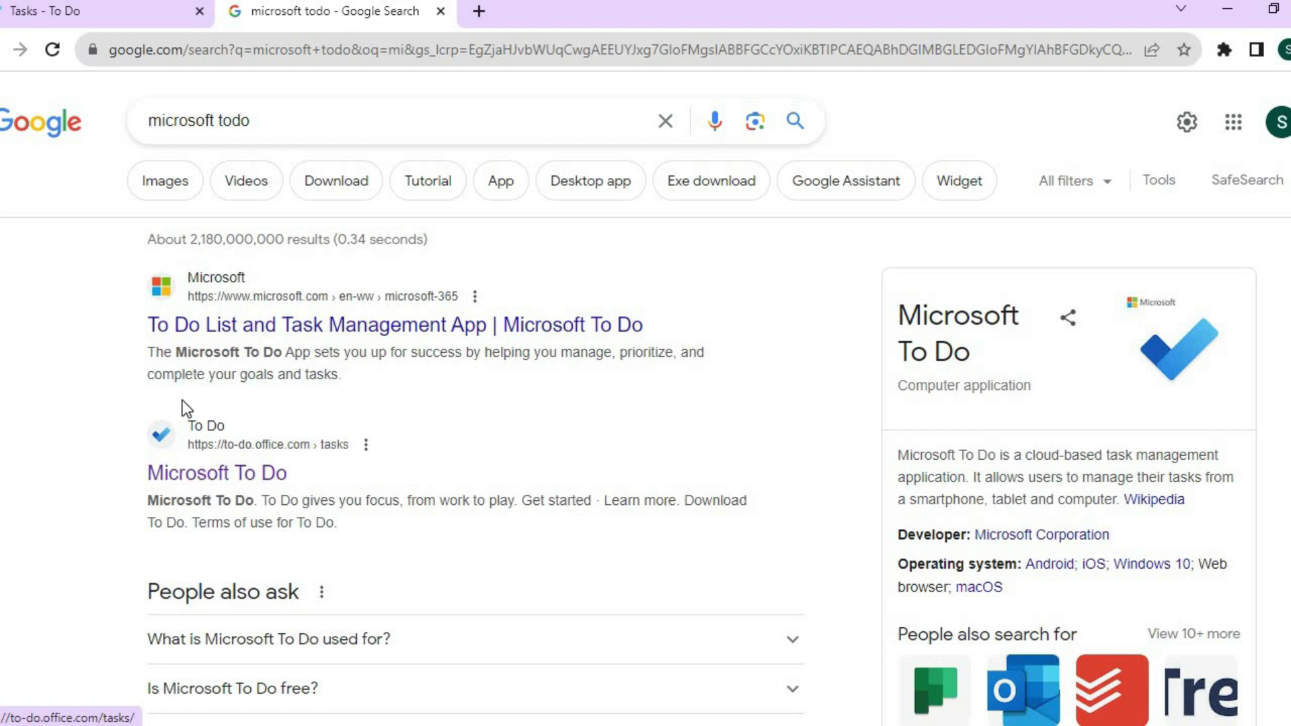
left_click(106, 12)
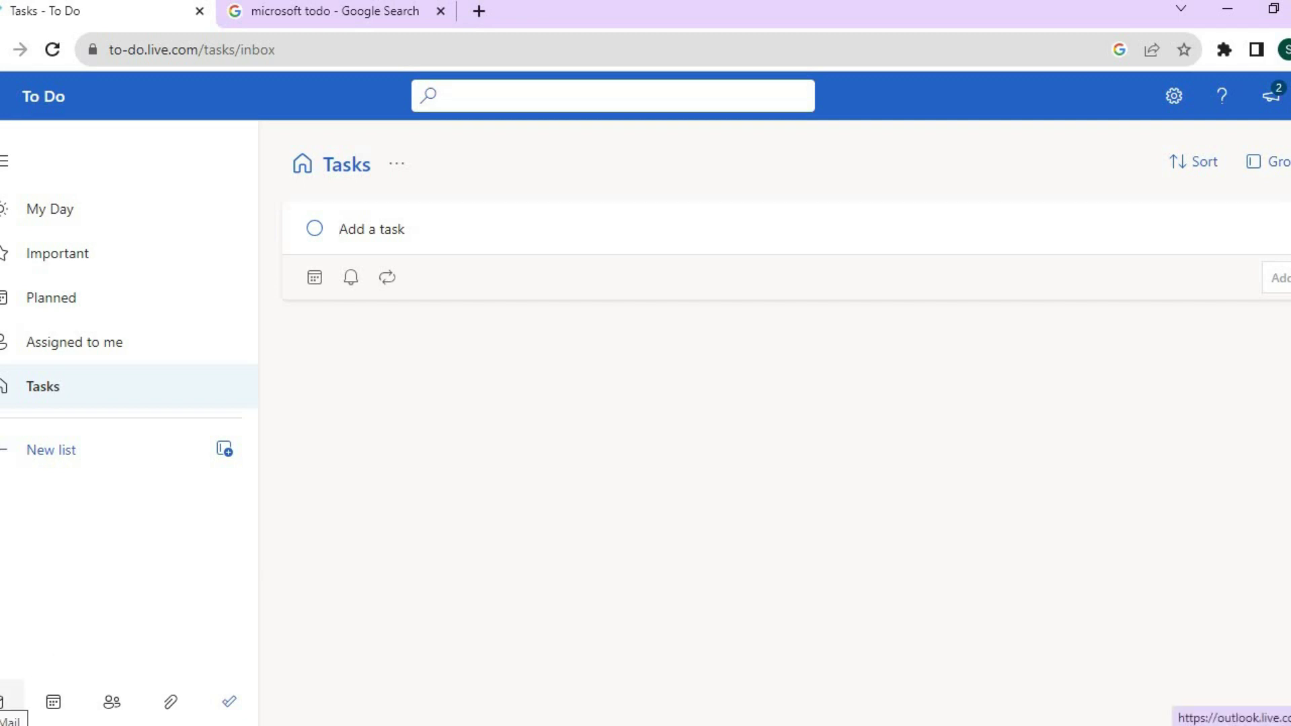
left_click(6, 702)
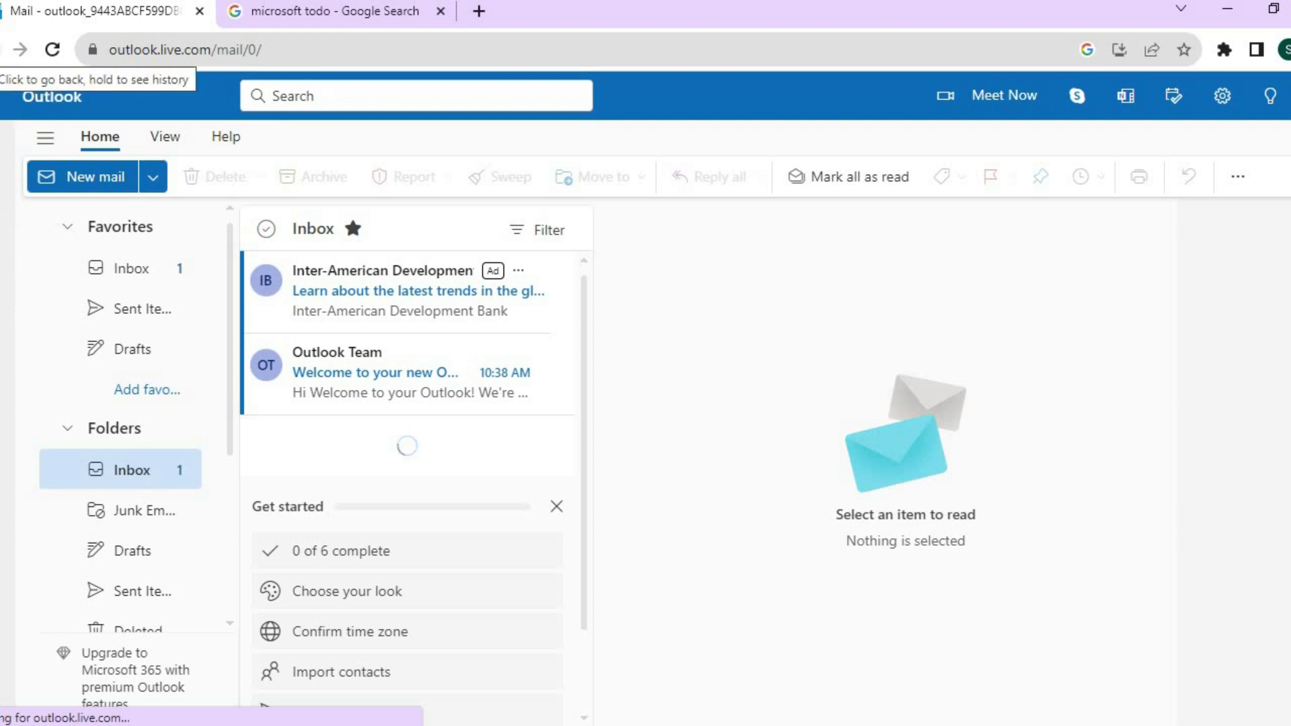
left_click(2, 49)
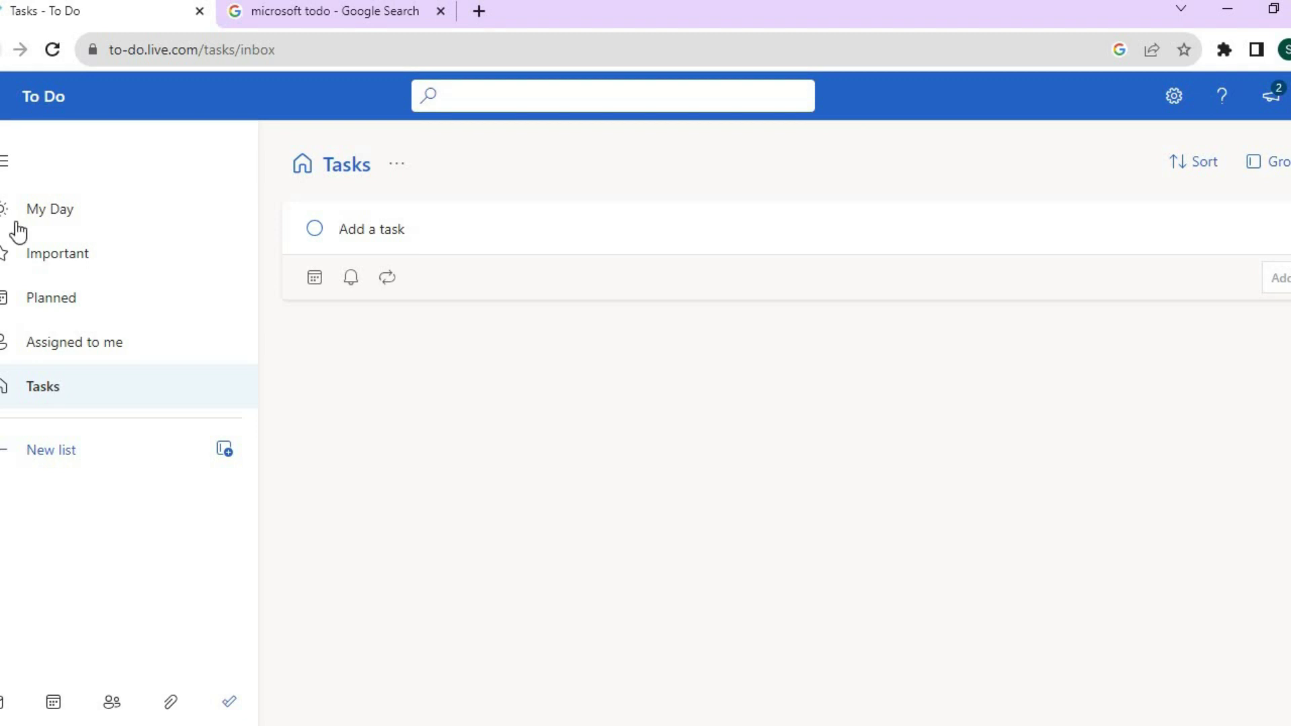
left_click(54, 703)
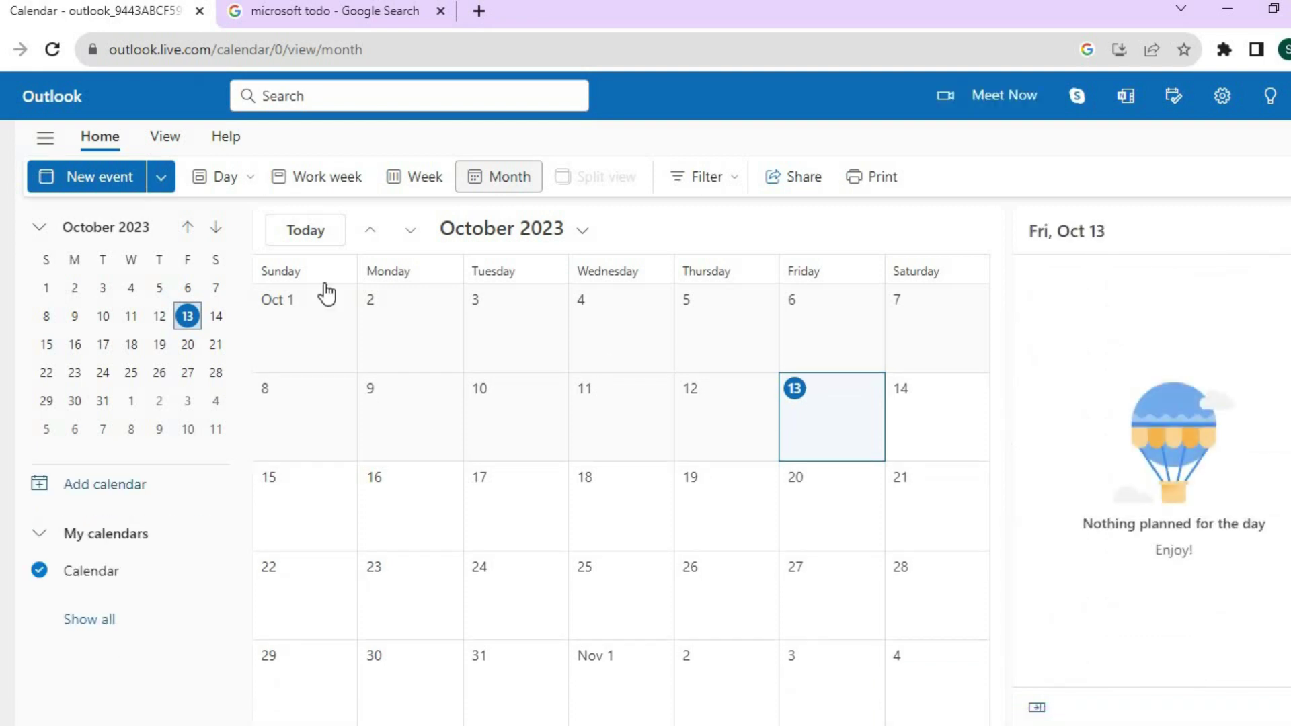
key("alt+Right")
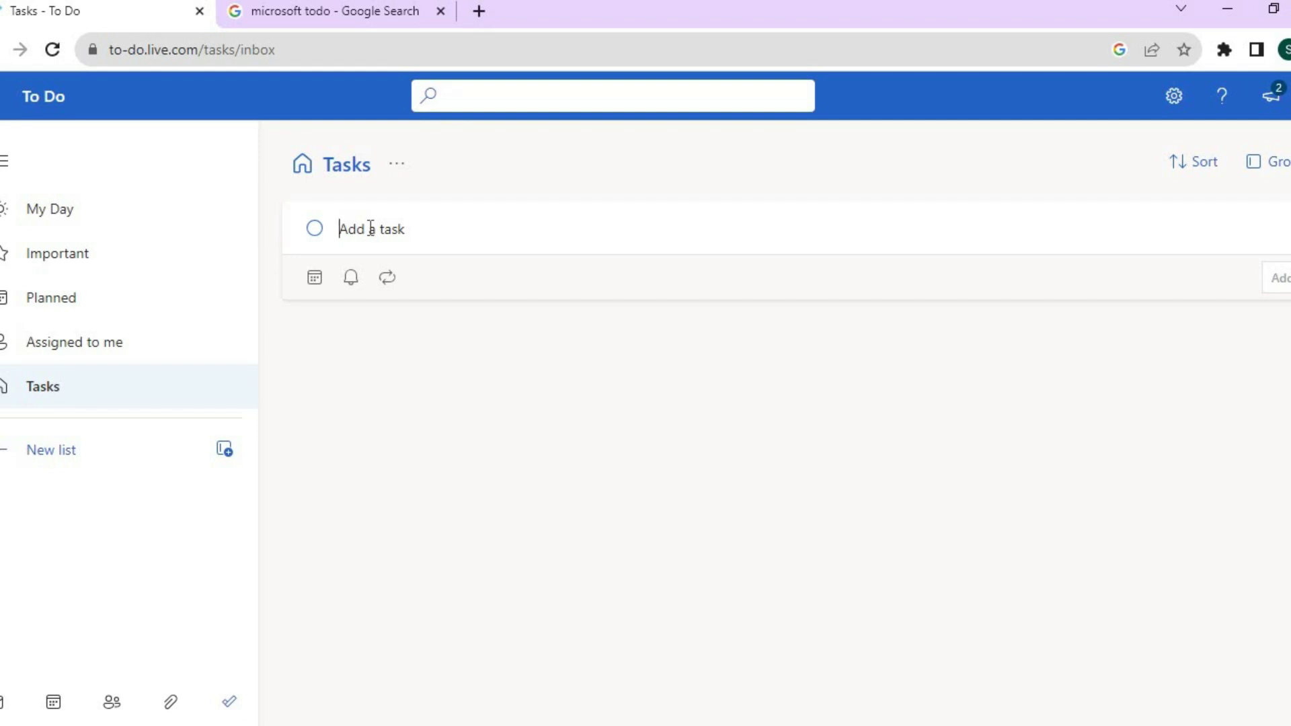
Add 'create a youtube video' due next week with a 9:00 AM reminder tomorrow, leaving repeat unset.
type("create a youtube video")
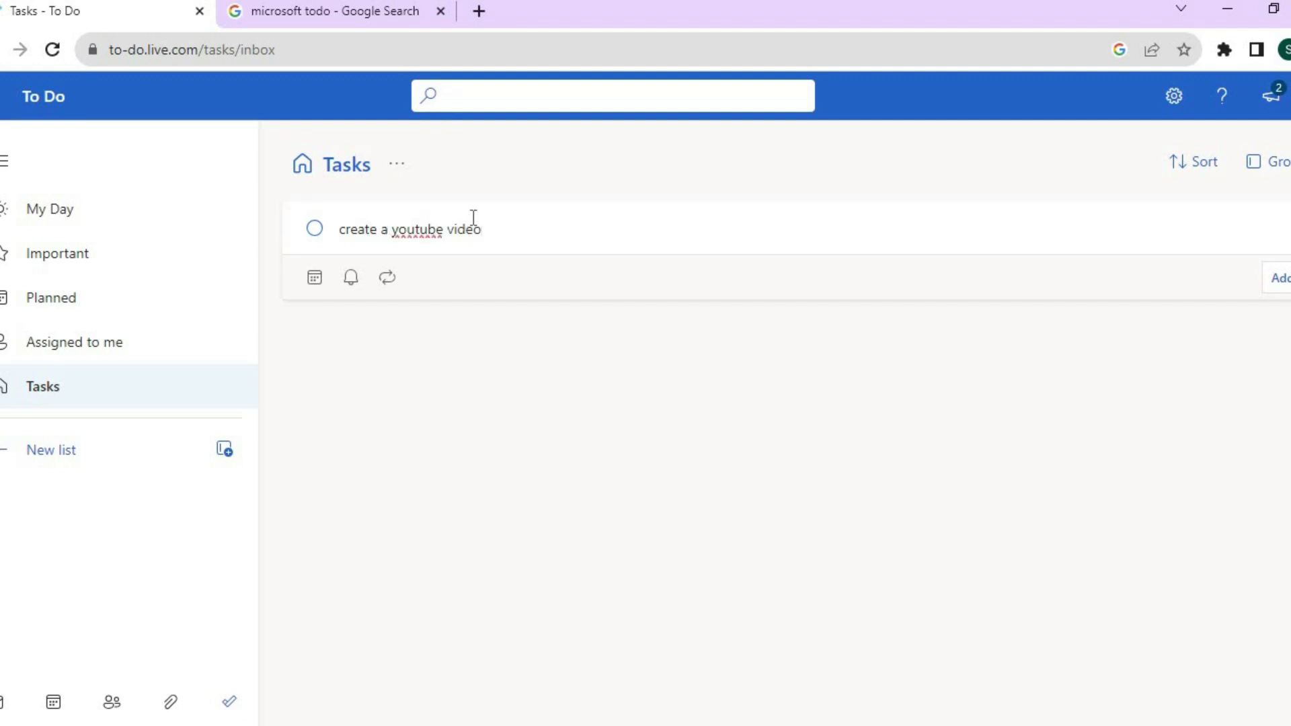
left_click(315, 278)
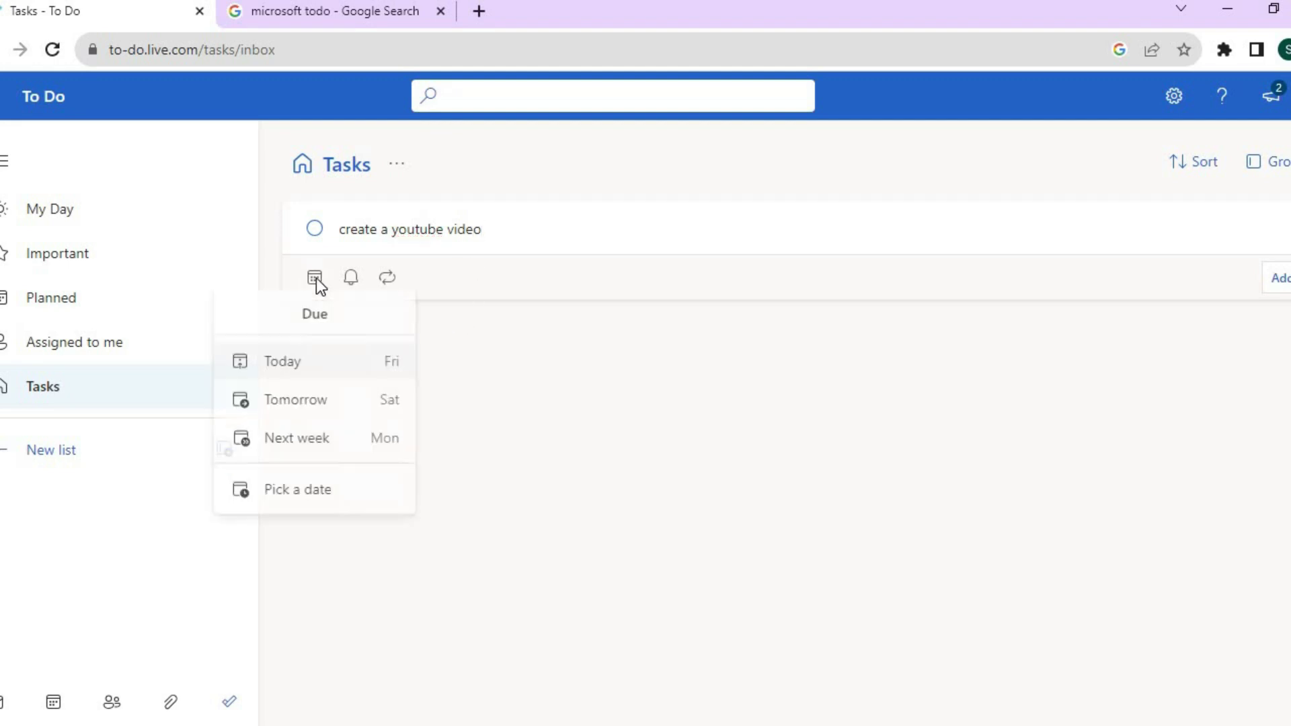
left_click(311, 444)
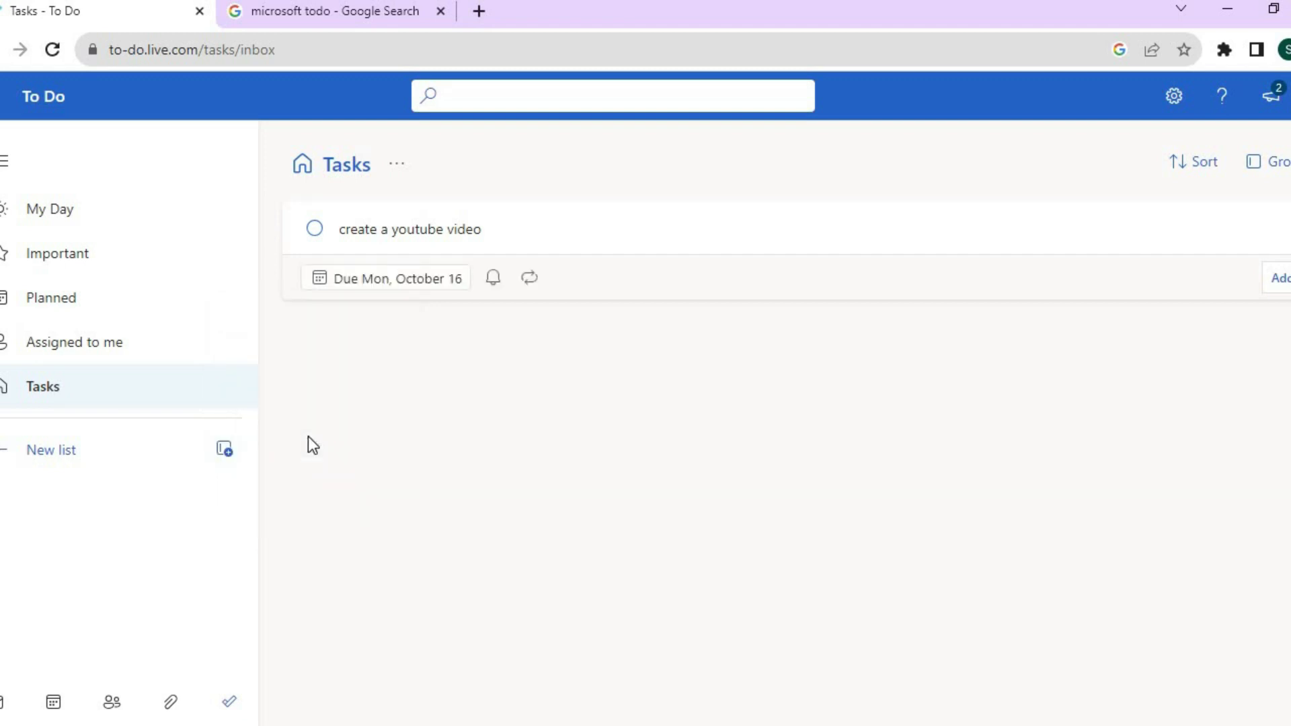
left_click(491, 276)
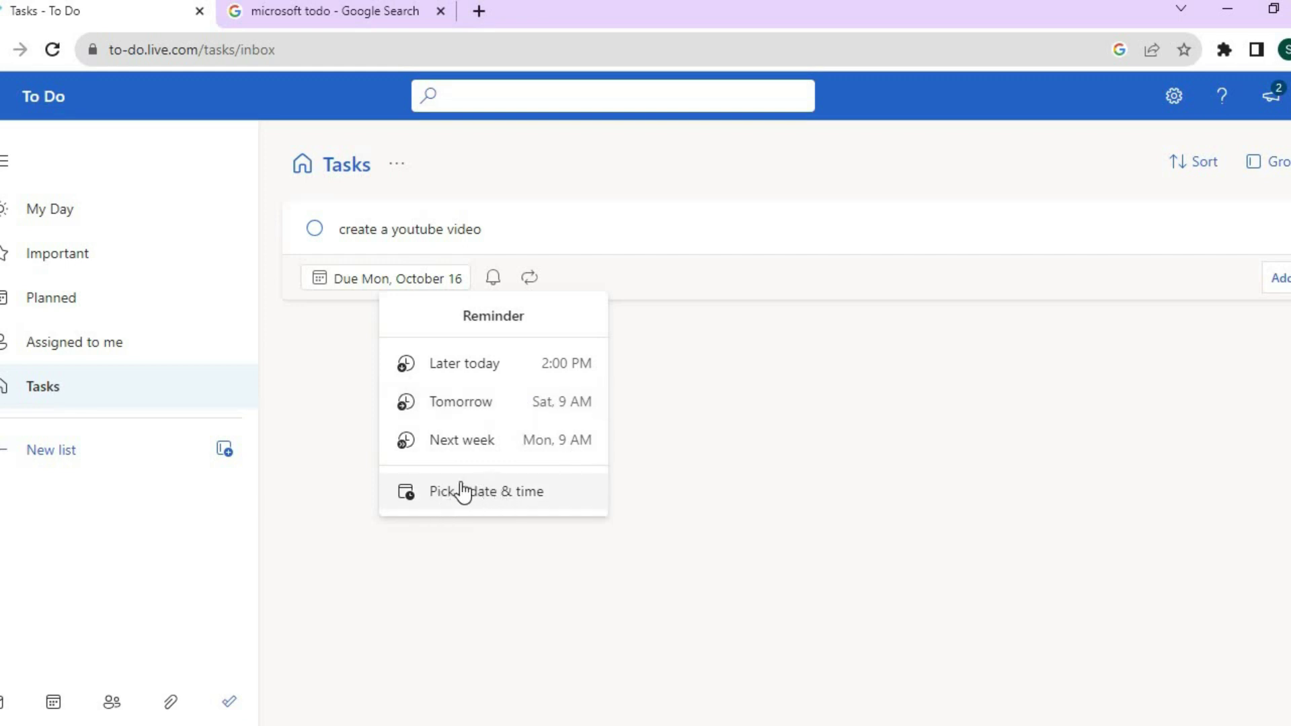
left_click(495, 403)
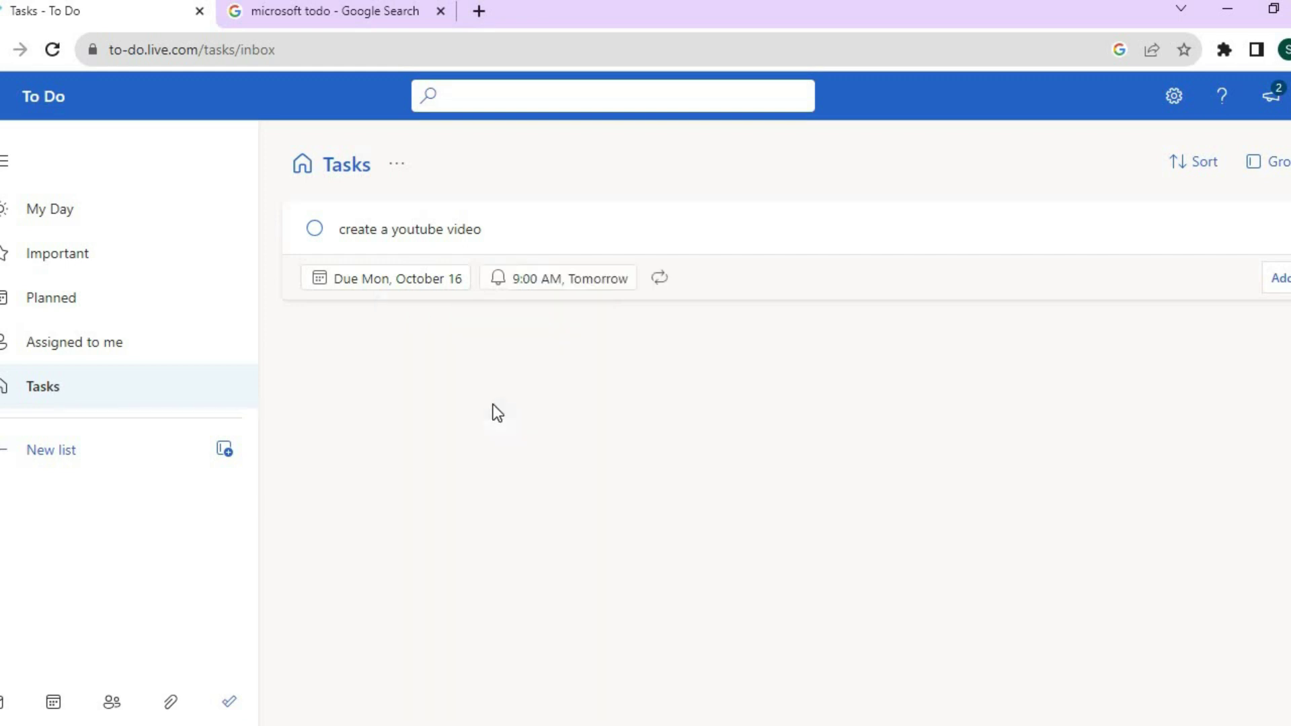
left_click(664, 281)
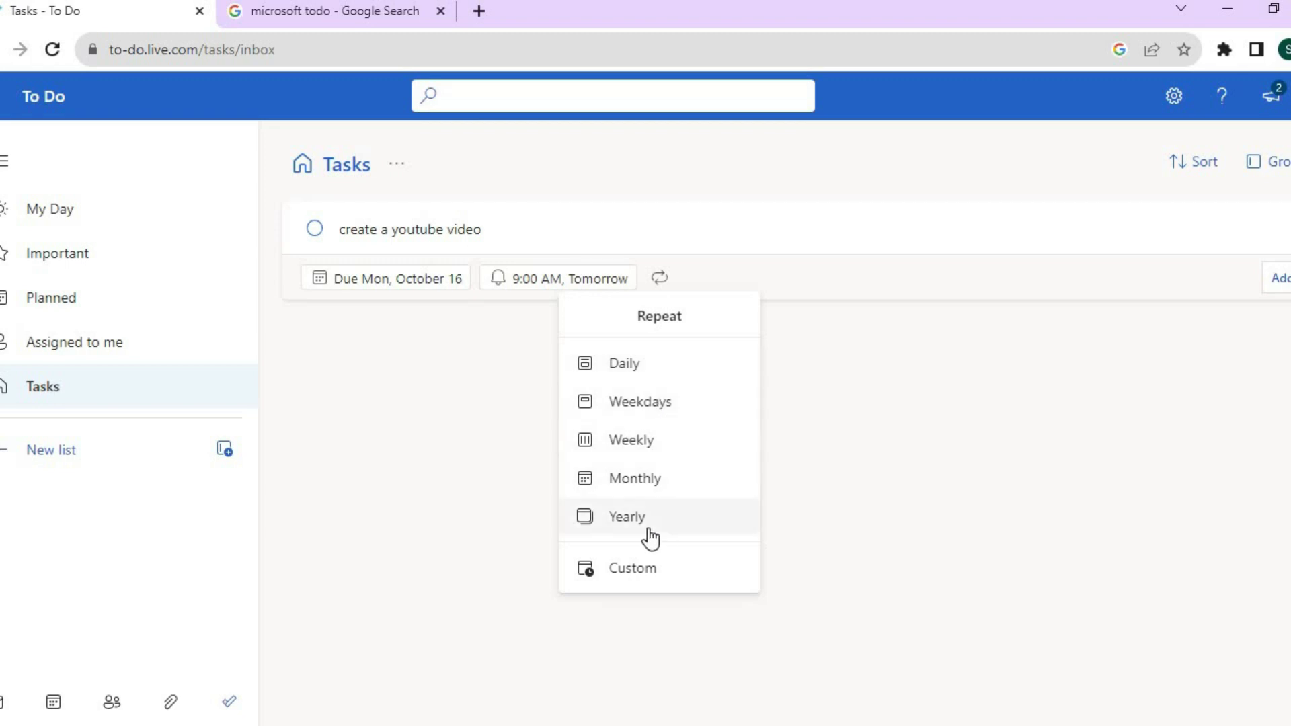
left_click(876, 368)
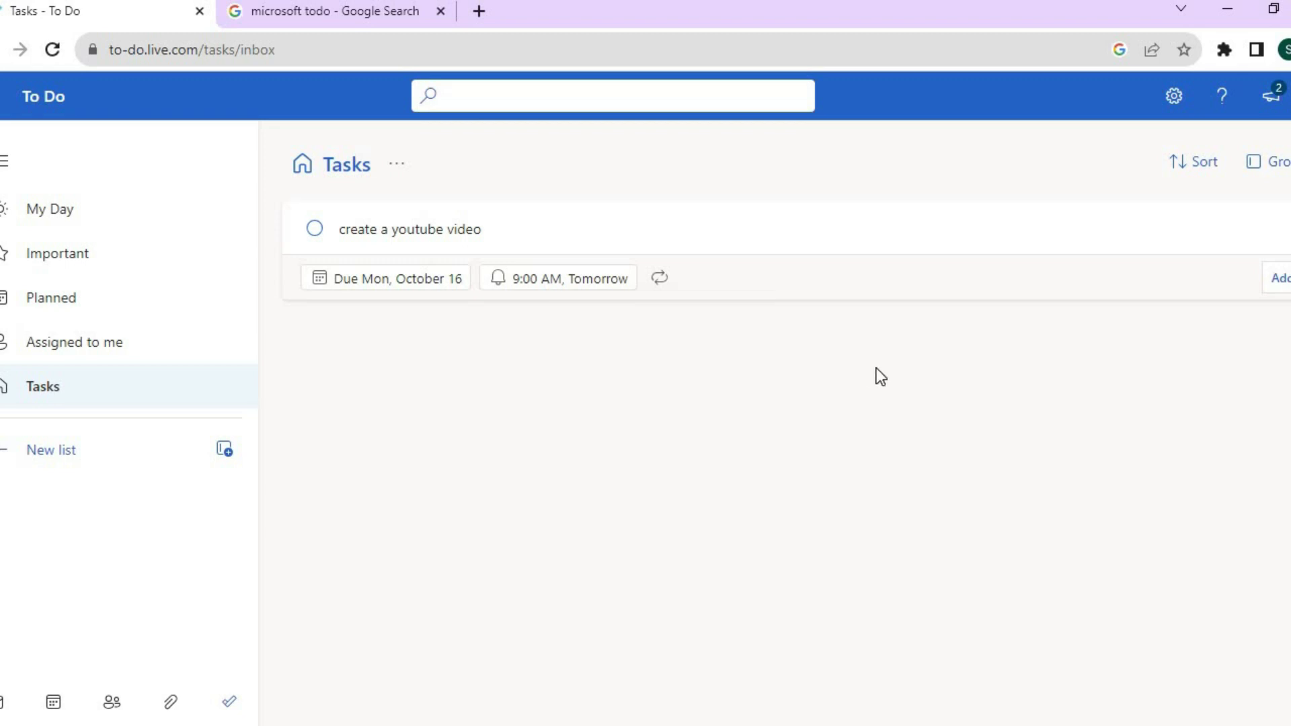
left_click(1274, 281)
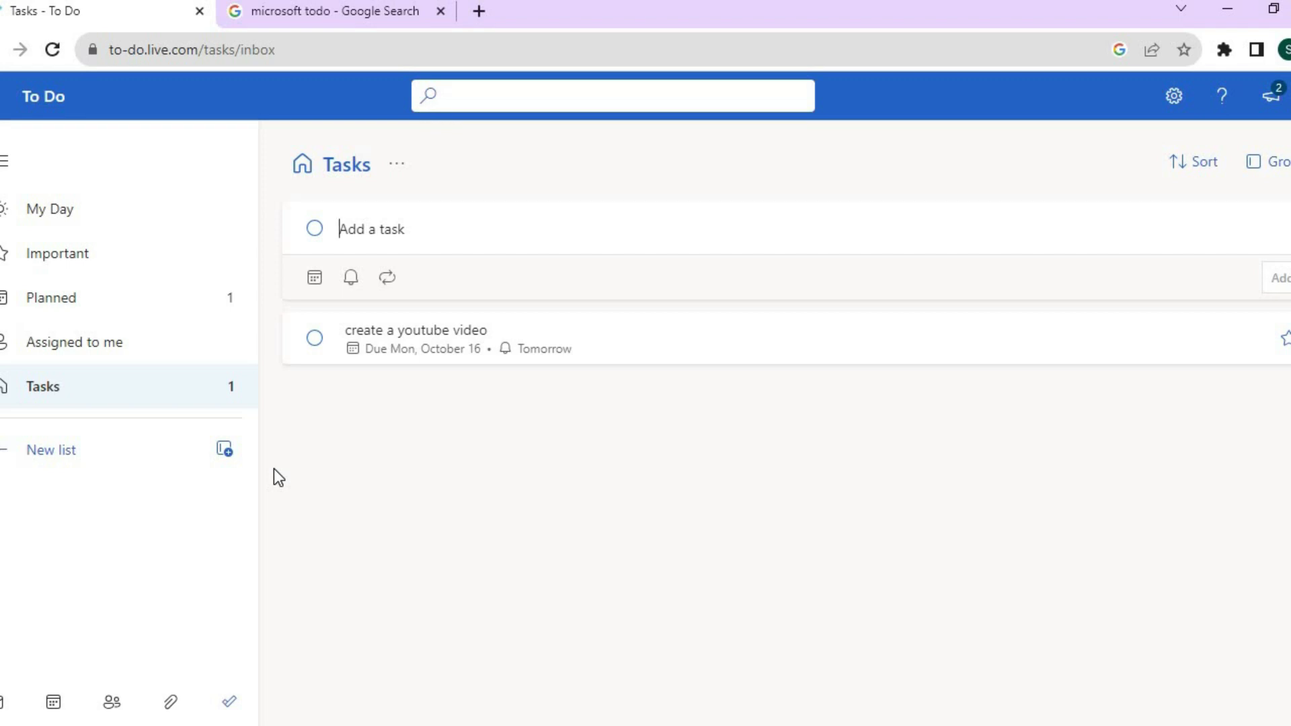
Create an empty list called 'youtube' and go back to the Tasks list.
left_click(137, 459)
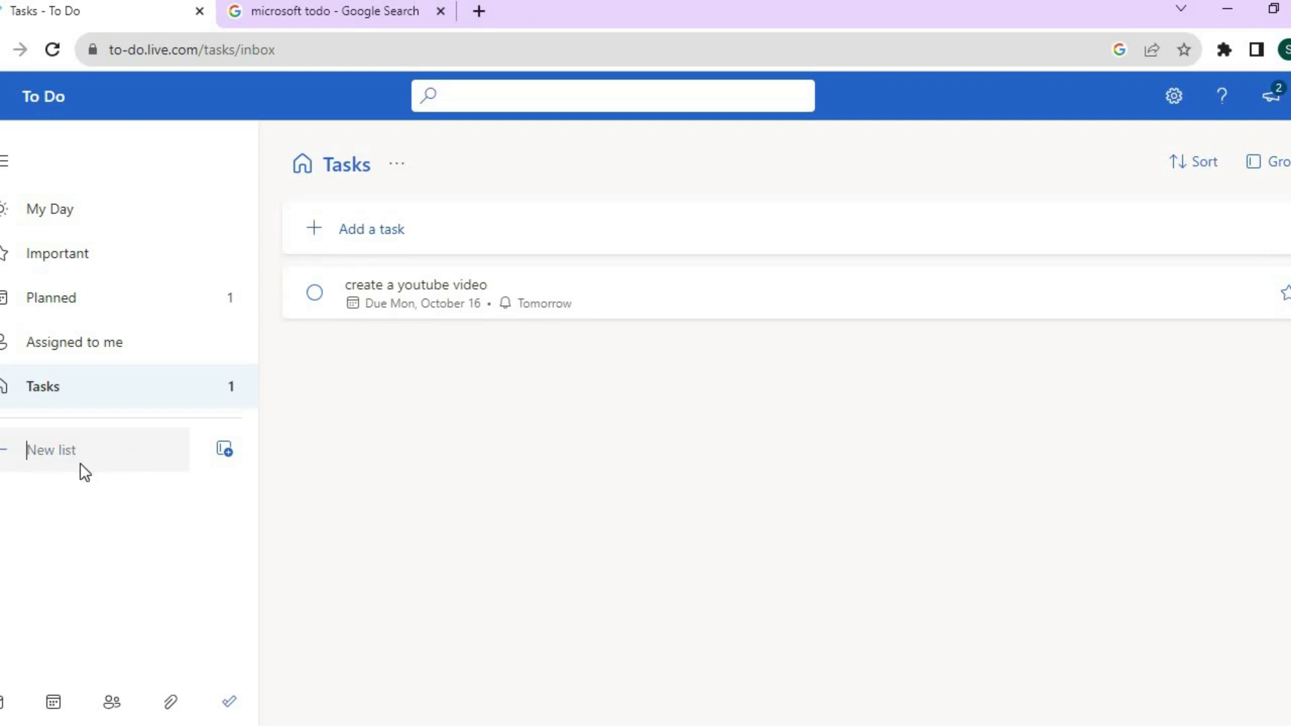
type("youtube")
key("Return")
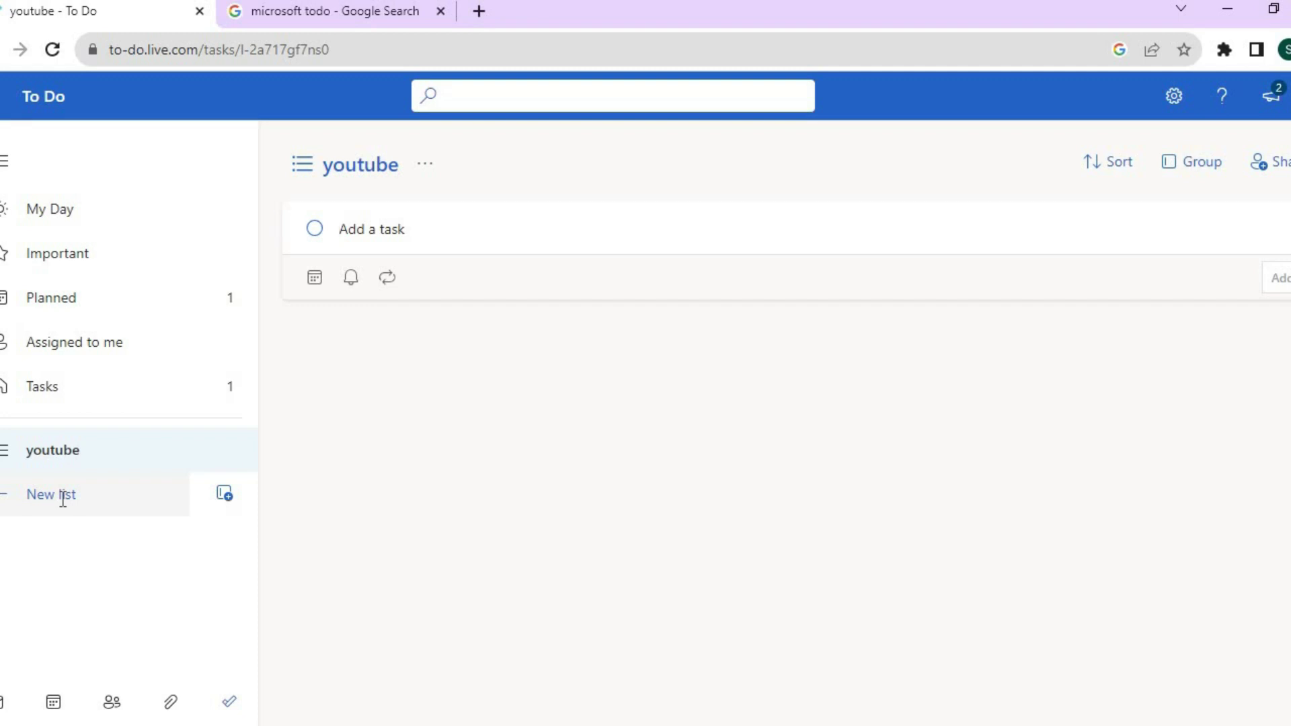
left_click(55, 396)
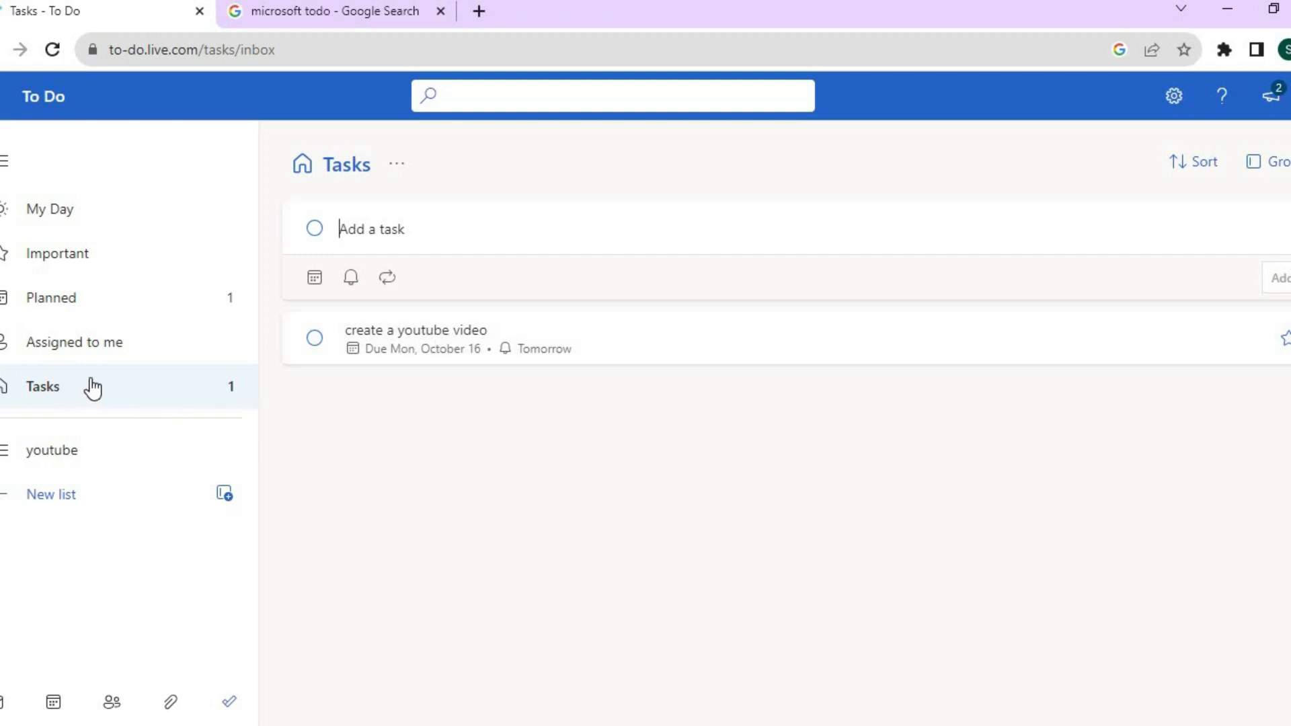
Open the 'create a youtube video' details, add it to My Day, and start a step and a note.
left_click(410, 340)
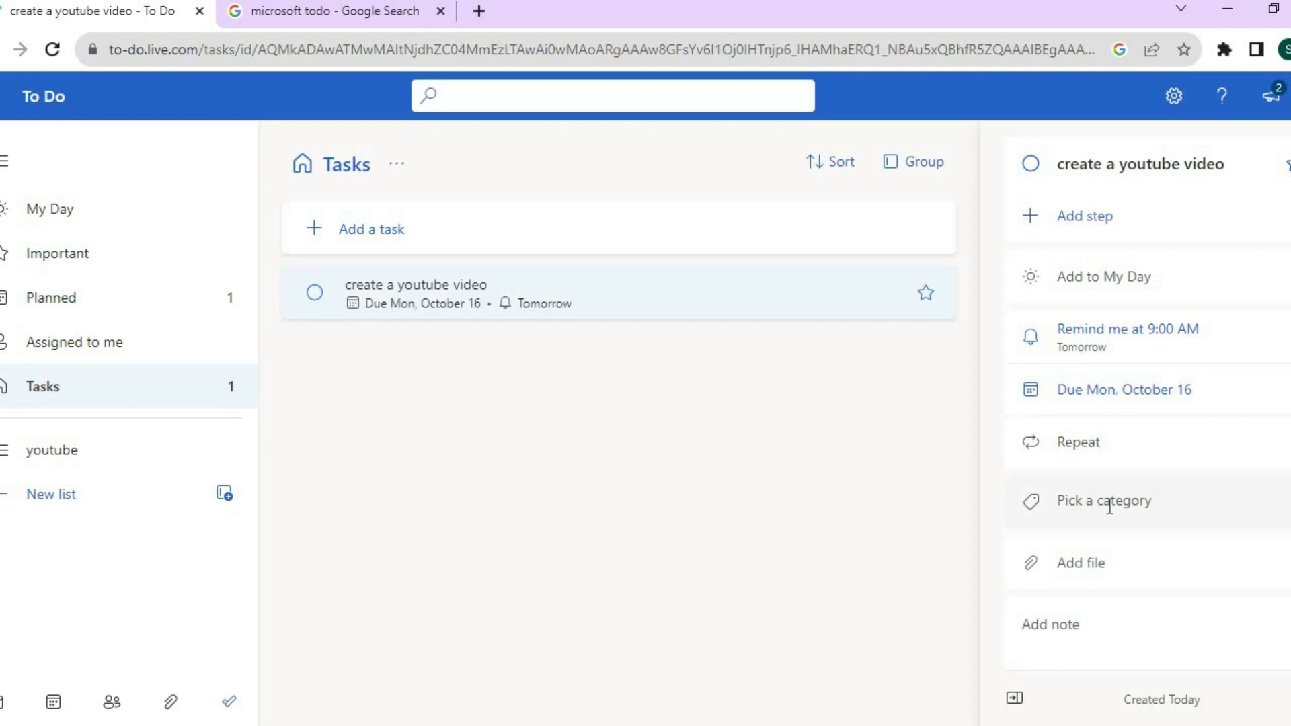
left_click(1059, 216)
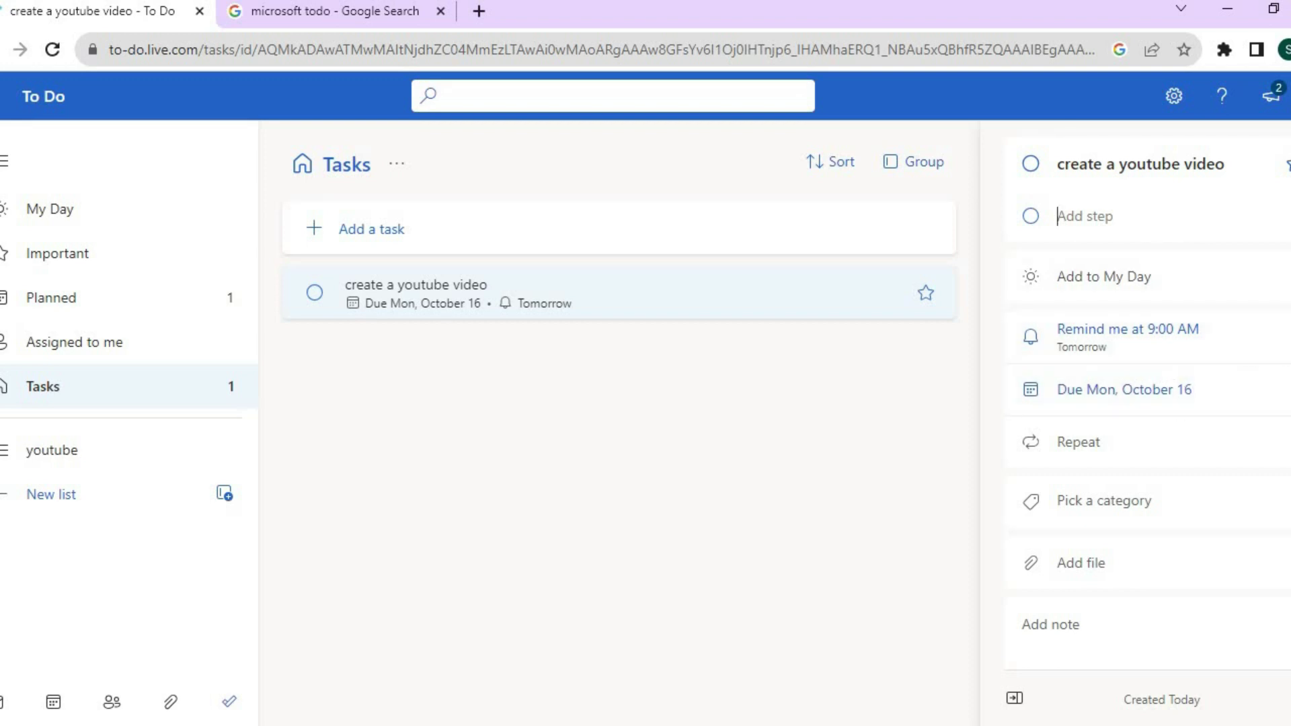
left_click(1167, 277)
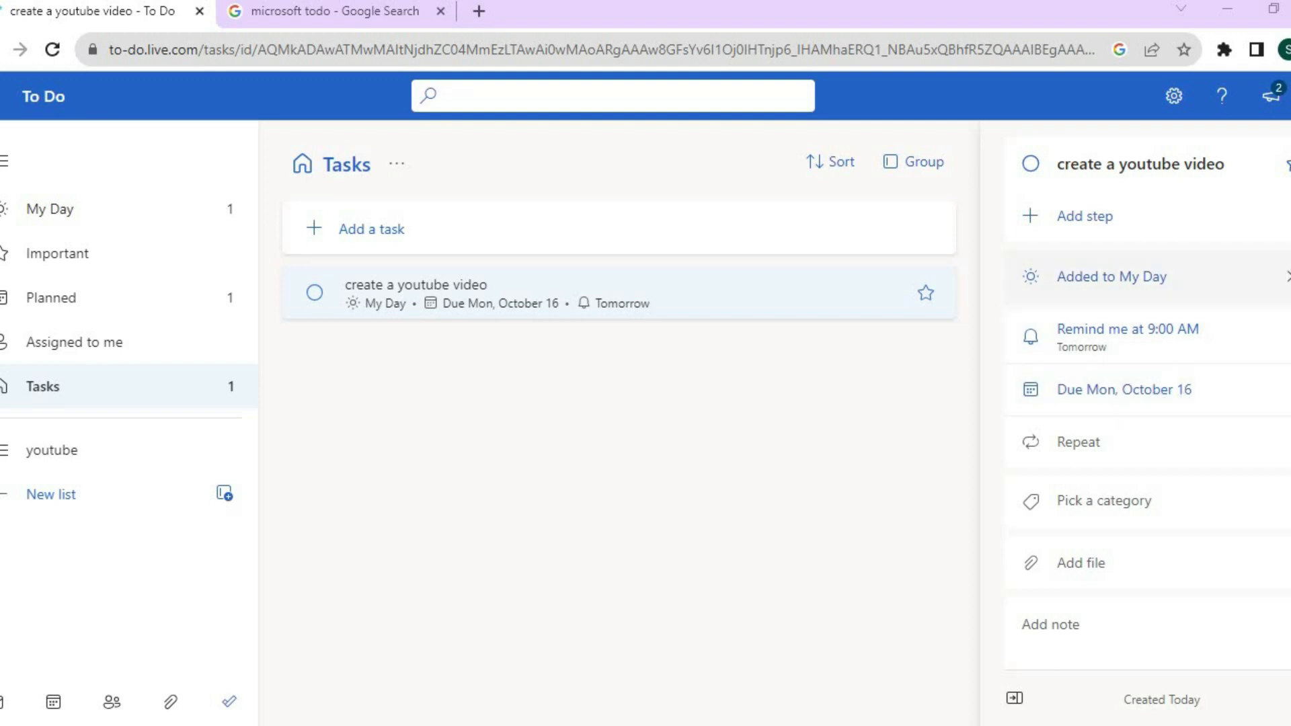
scroll(1286, 269, "down", 1)
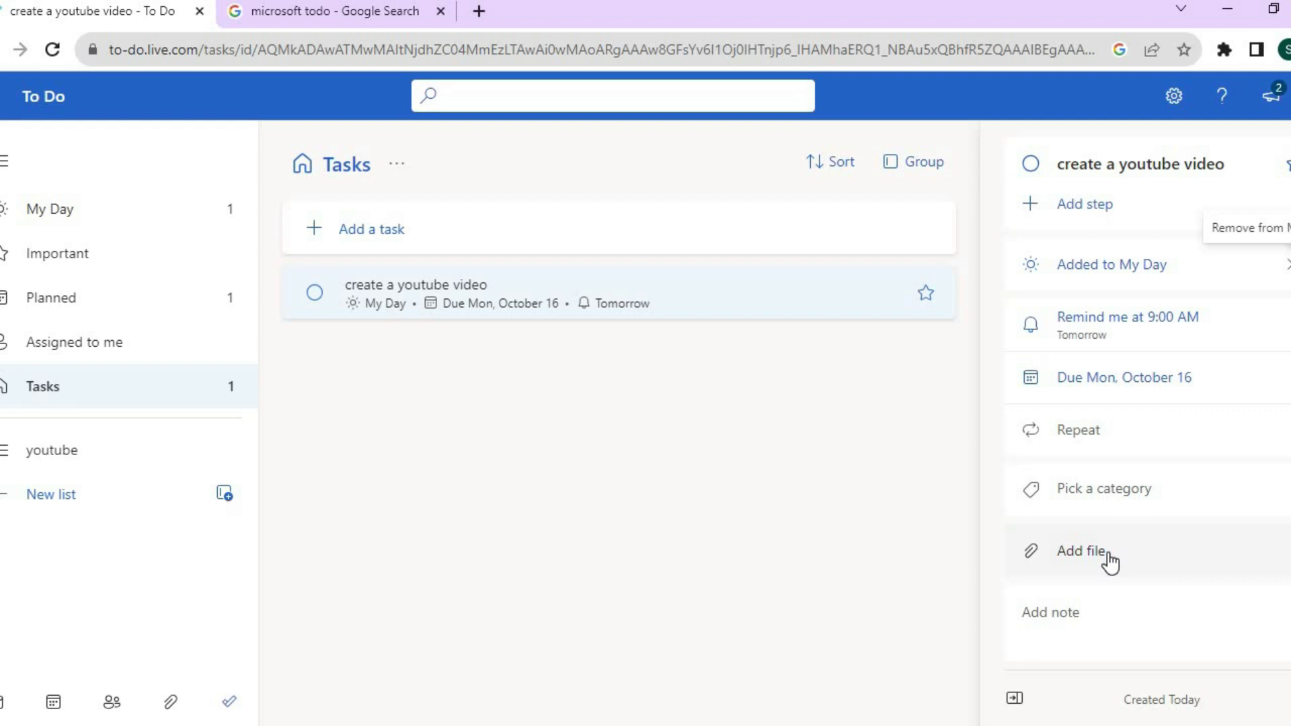
left_click(1058, 602)
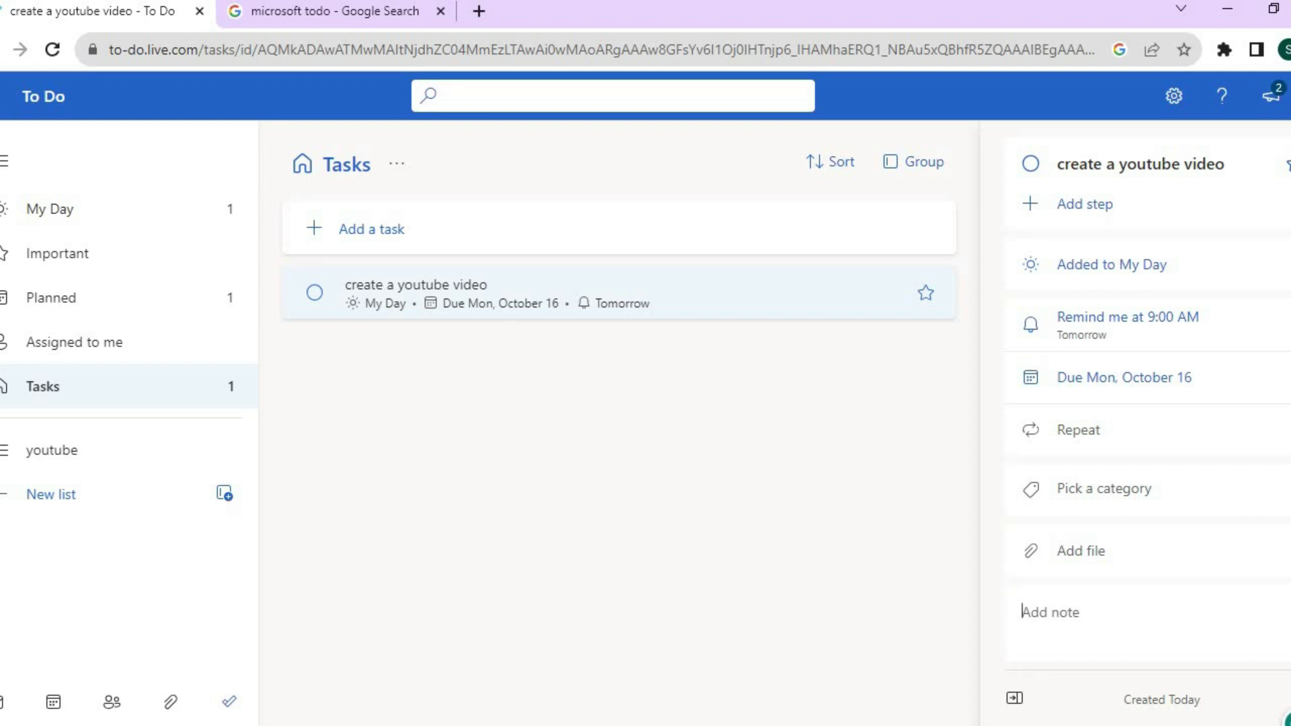
Reopen the task's details, check categories without picking one, and group the list by Categories.
left_click(1014, 700)
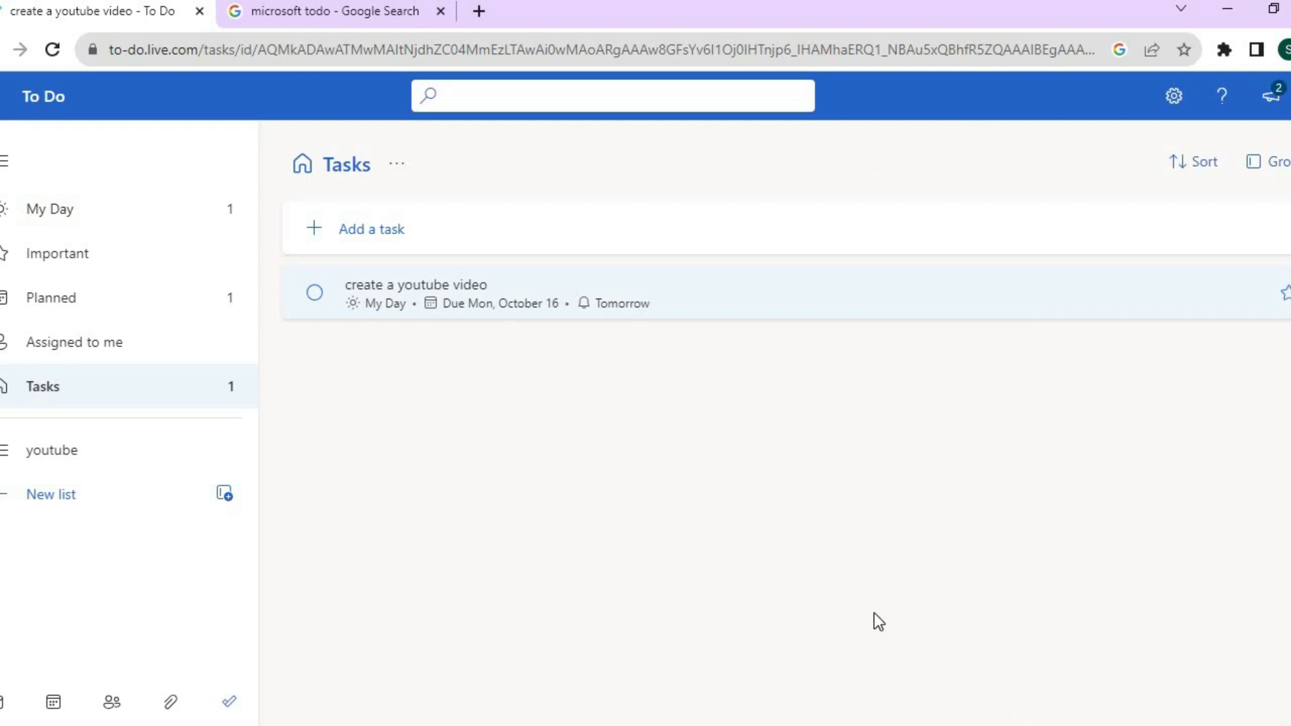
left_click(511, 296)
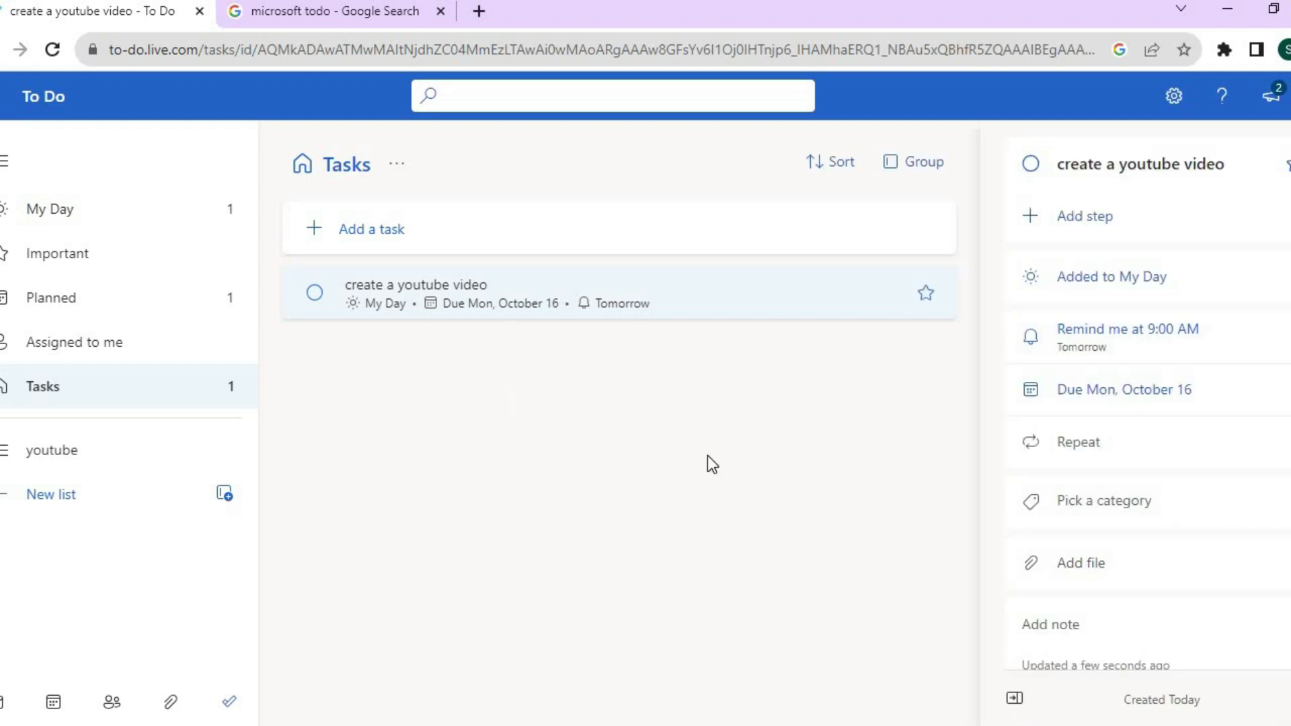
left_click(1098, 500)
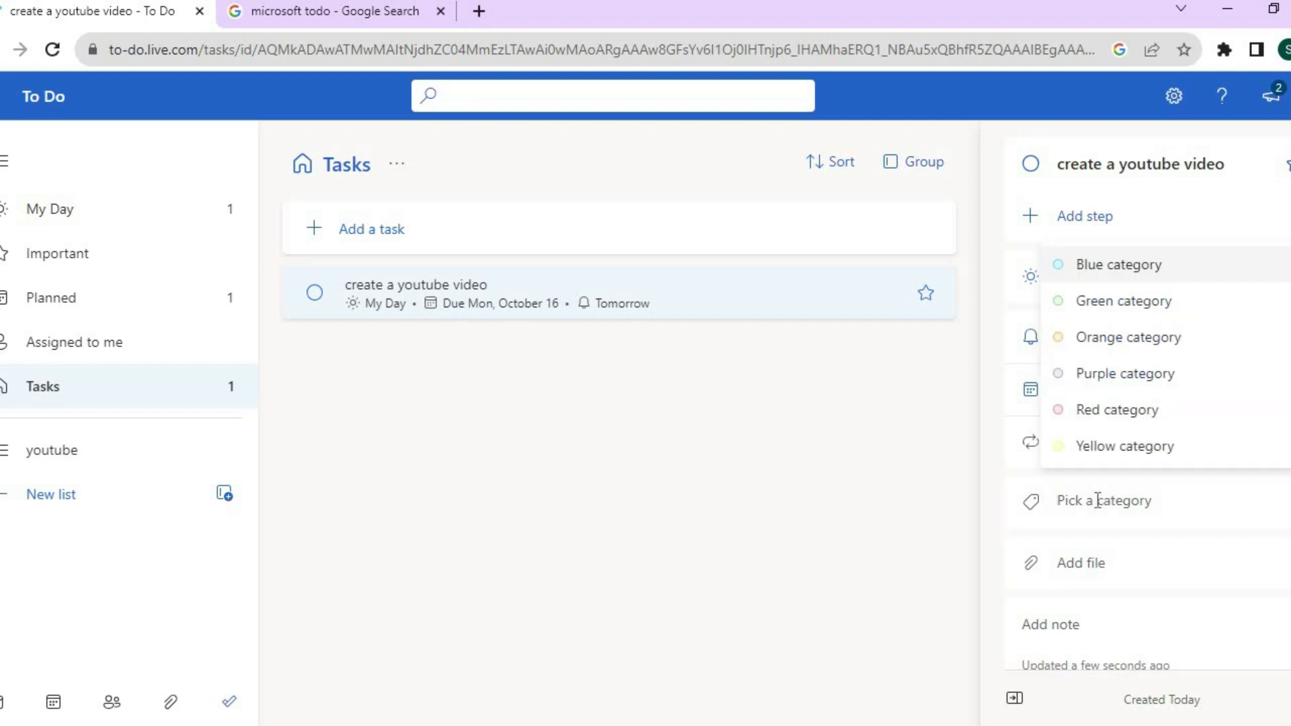
left_click(837, 429)
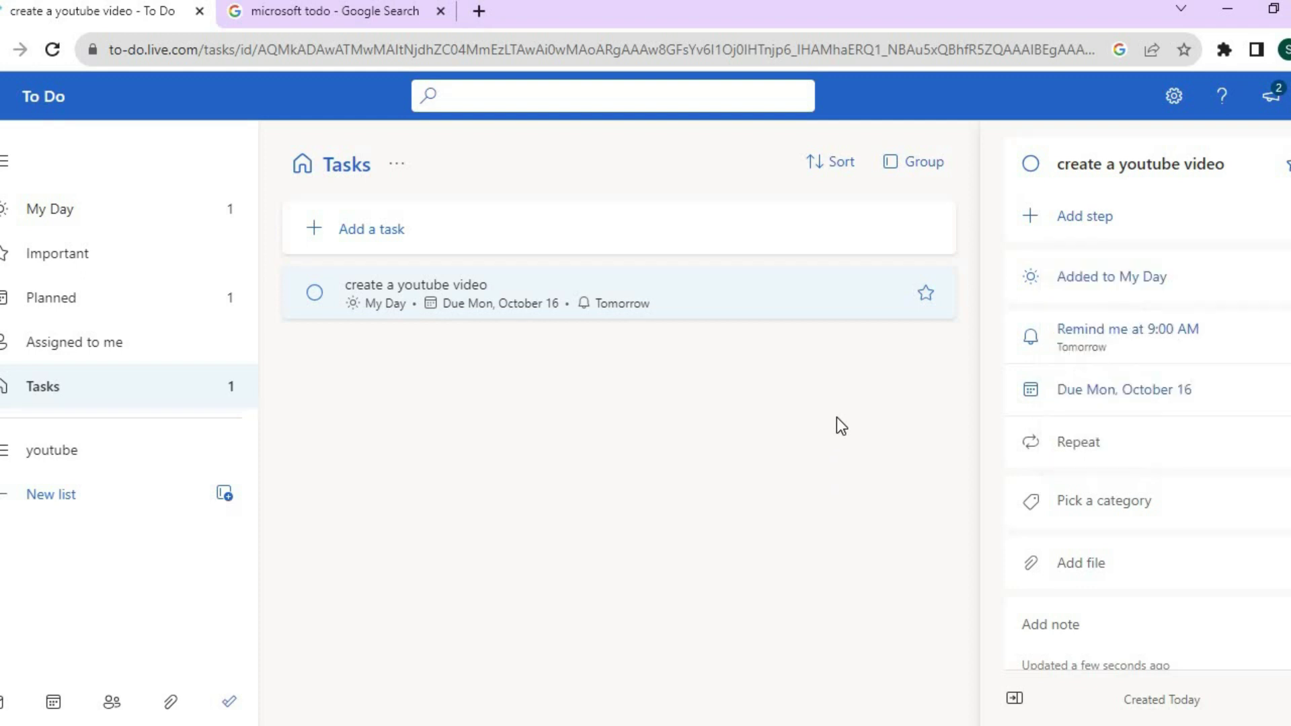
left_click(907, 168)
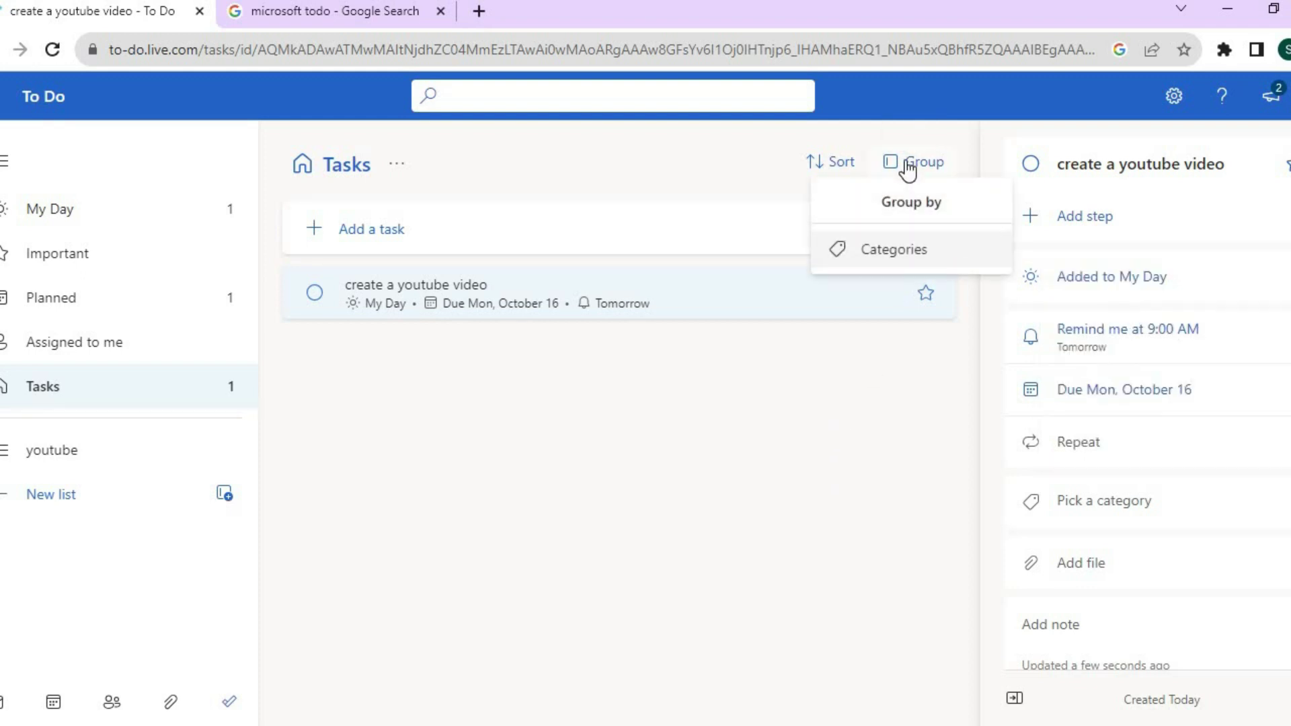
left_click(894, 257)
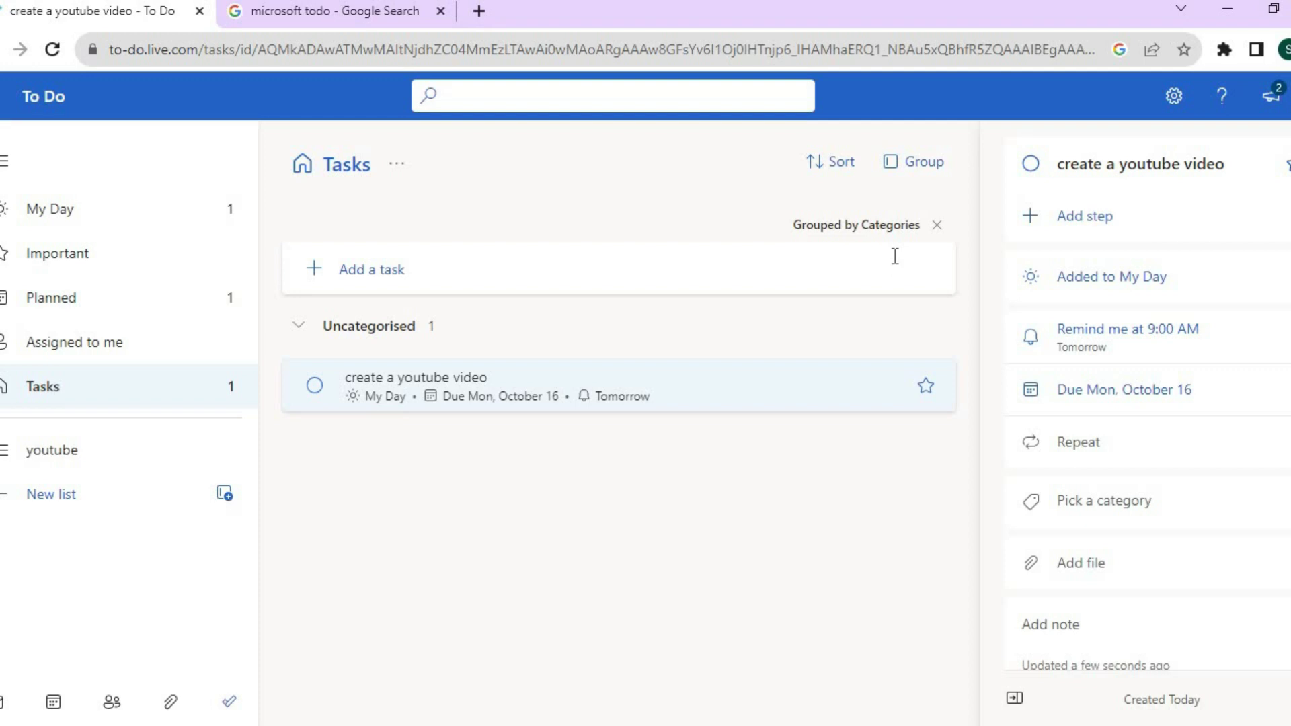
Collapse and re-expand the Uncategorised group, then theme the Tasks list red, then green.
left_click(361, 334)
left_click(361, 334)
left_click(396, 165)
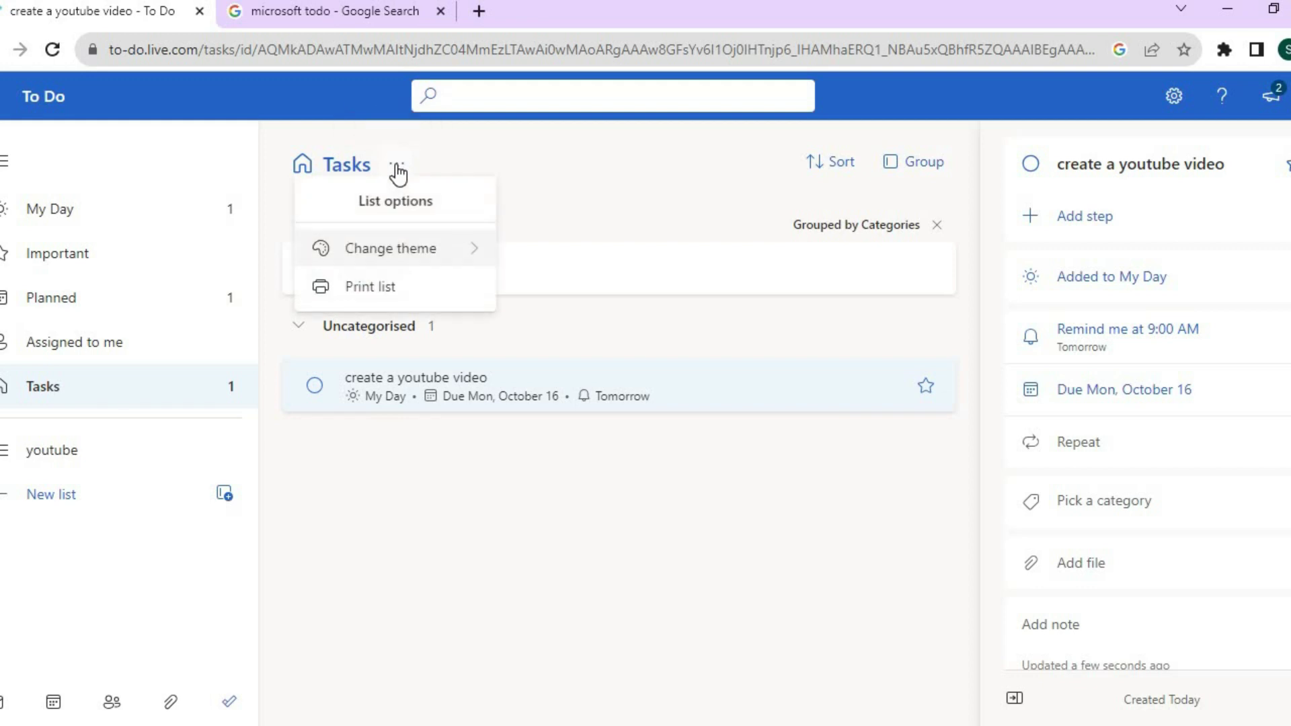
left_click(409, 263)
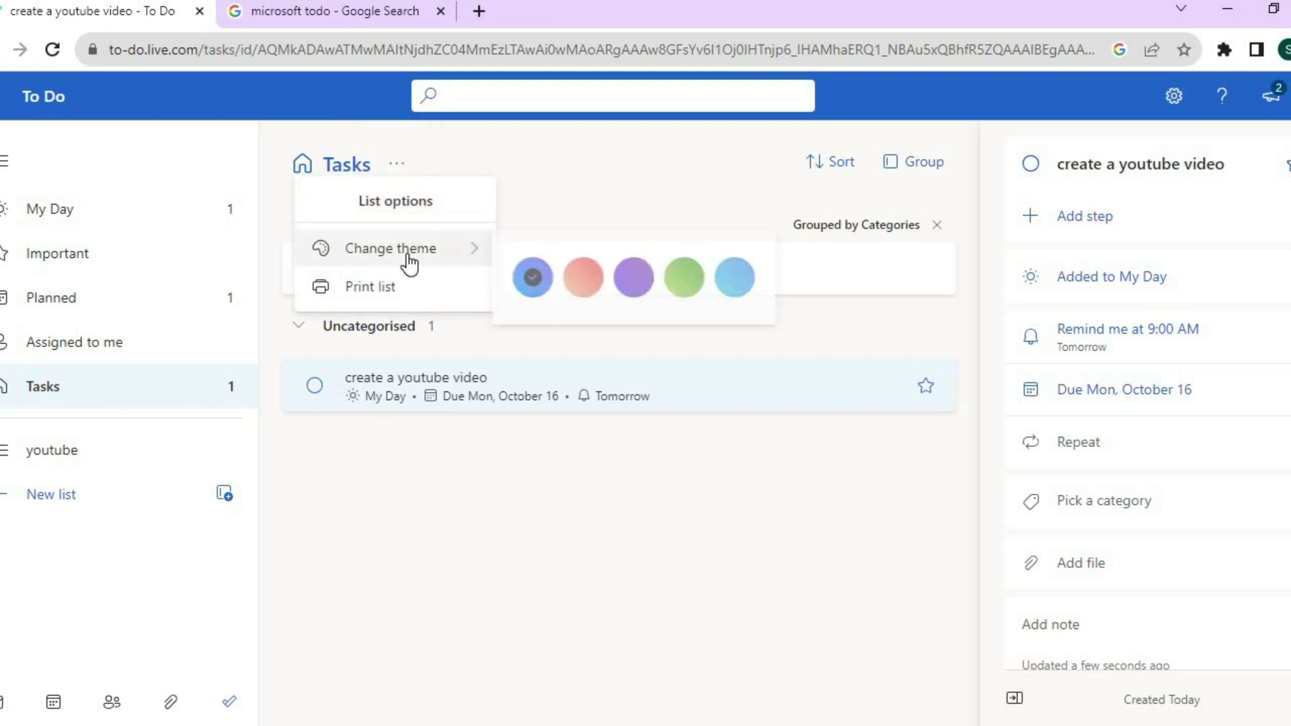
left_click(582, 282)
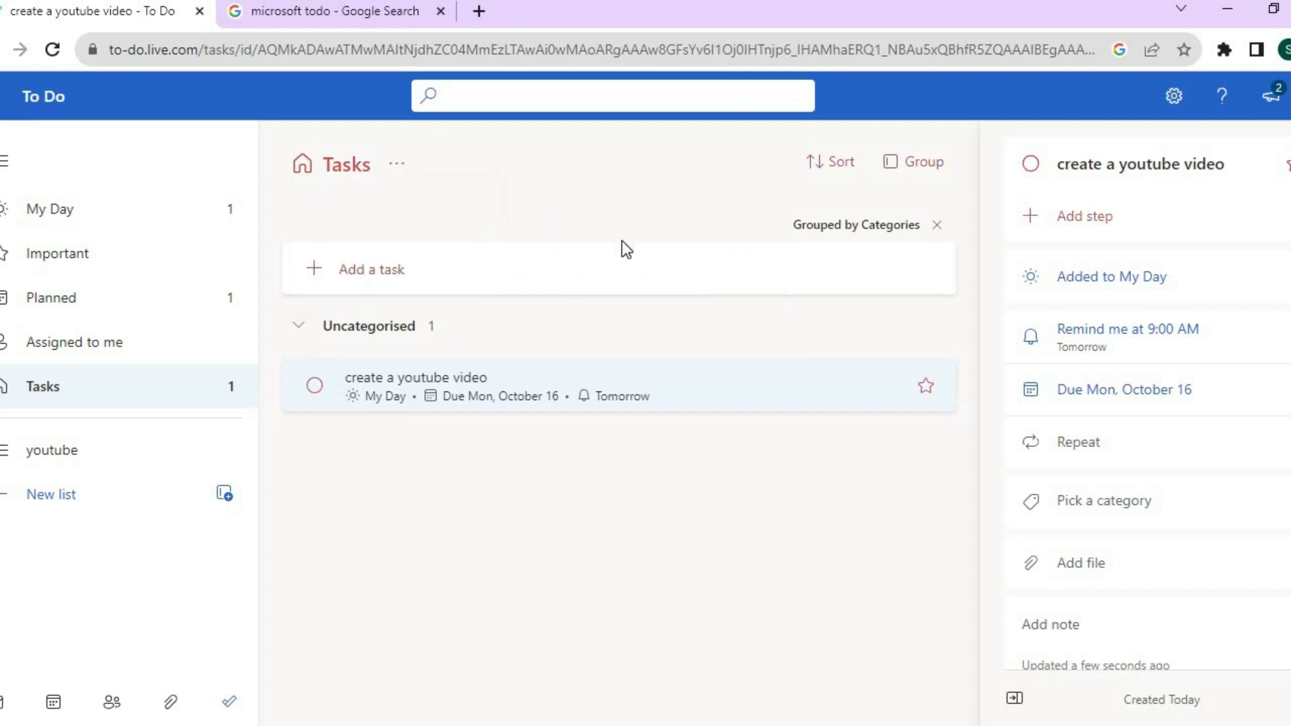
left_click(407, 165)
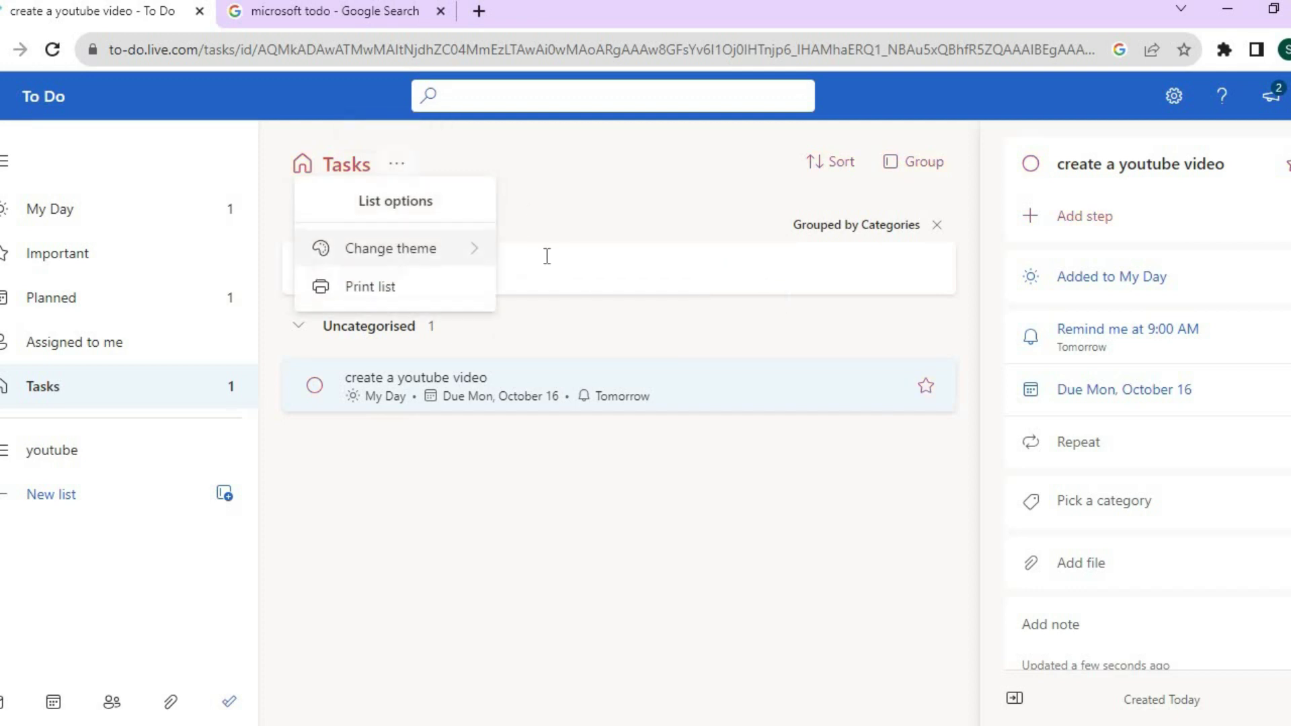
mouse_move(412, 260)
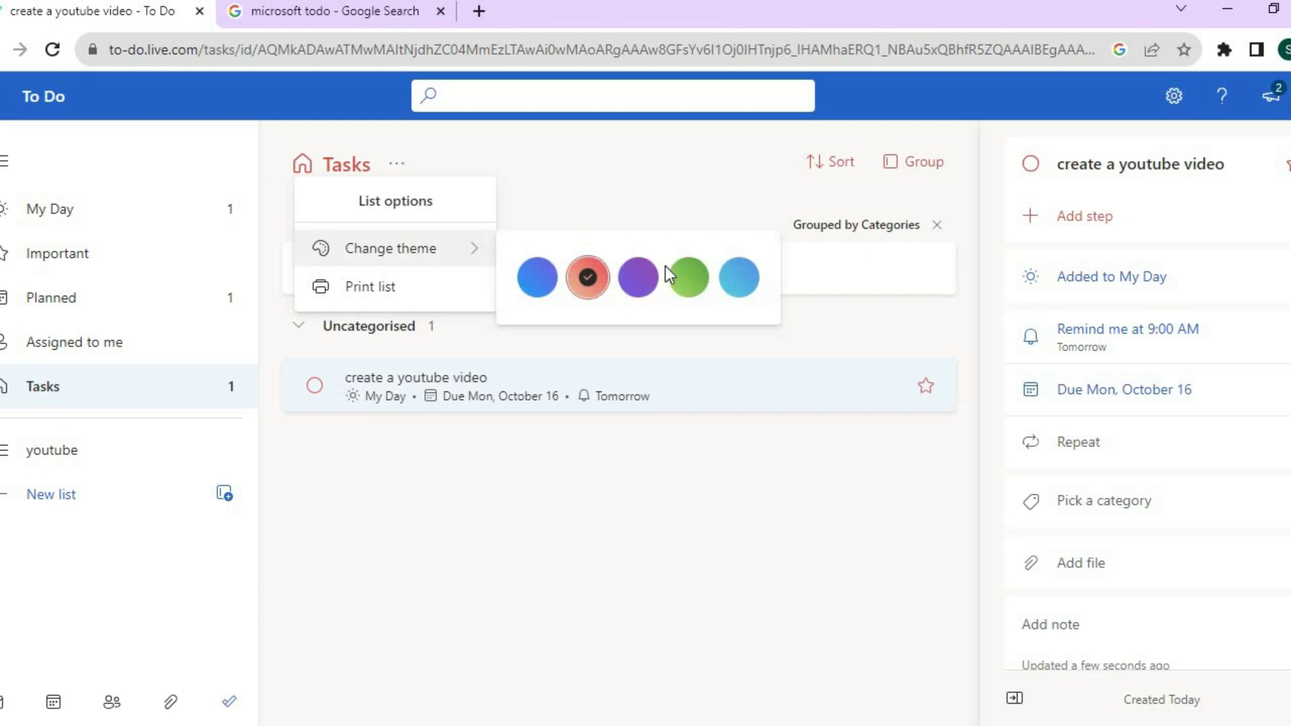
left_click(685, 274)
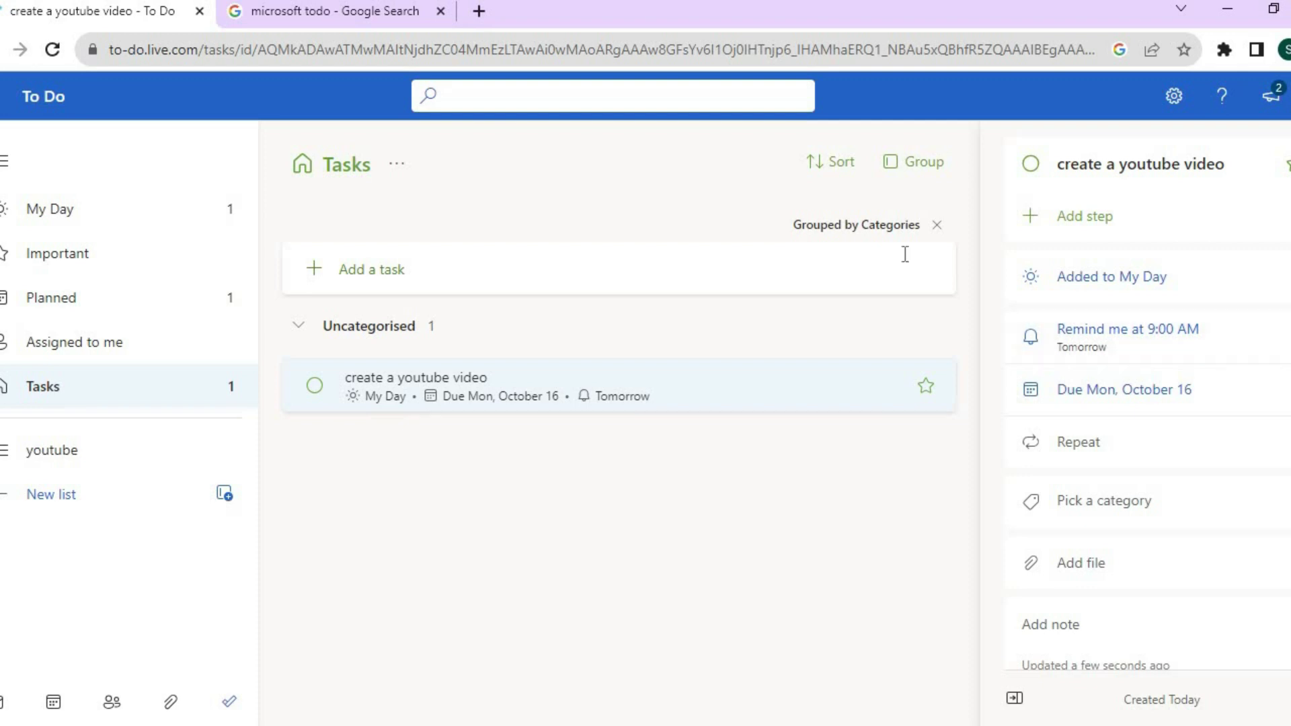
left_click(315, 387)
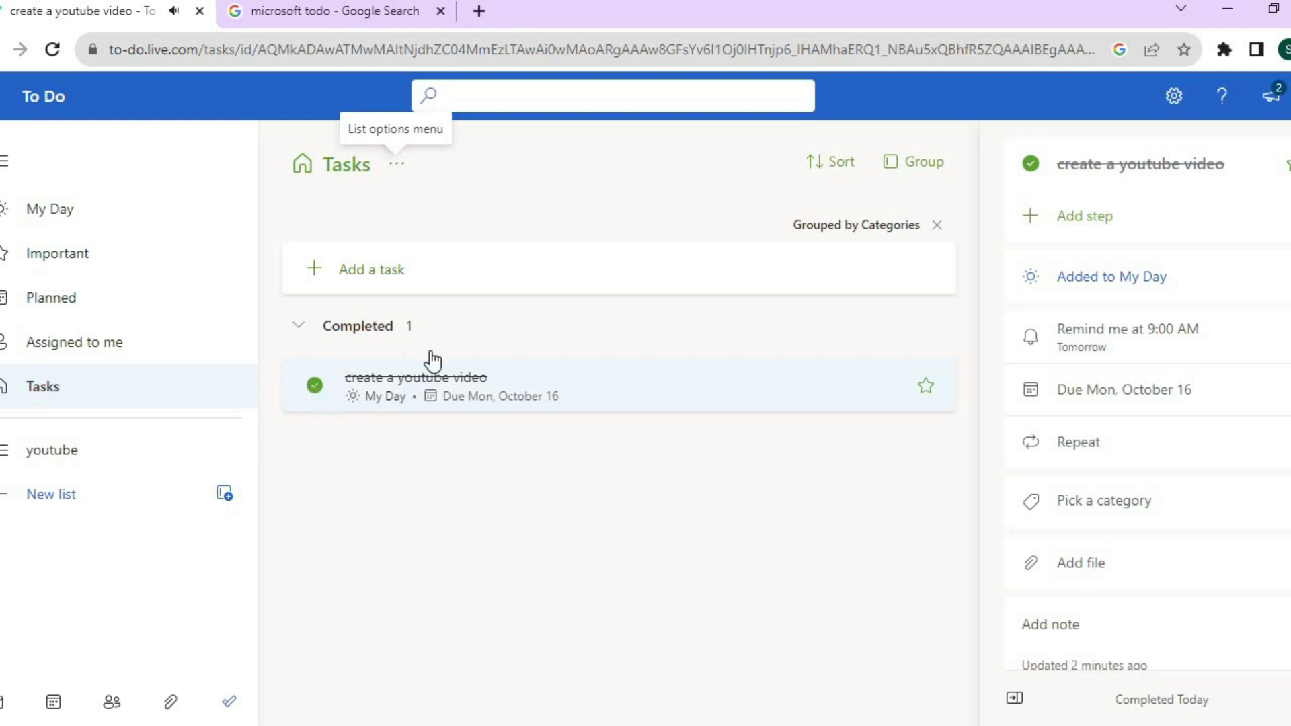
left_click(315, 388)
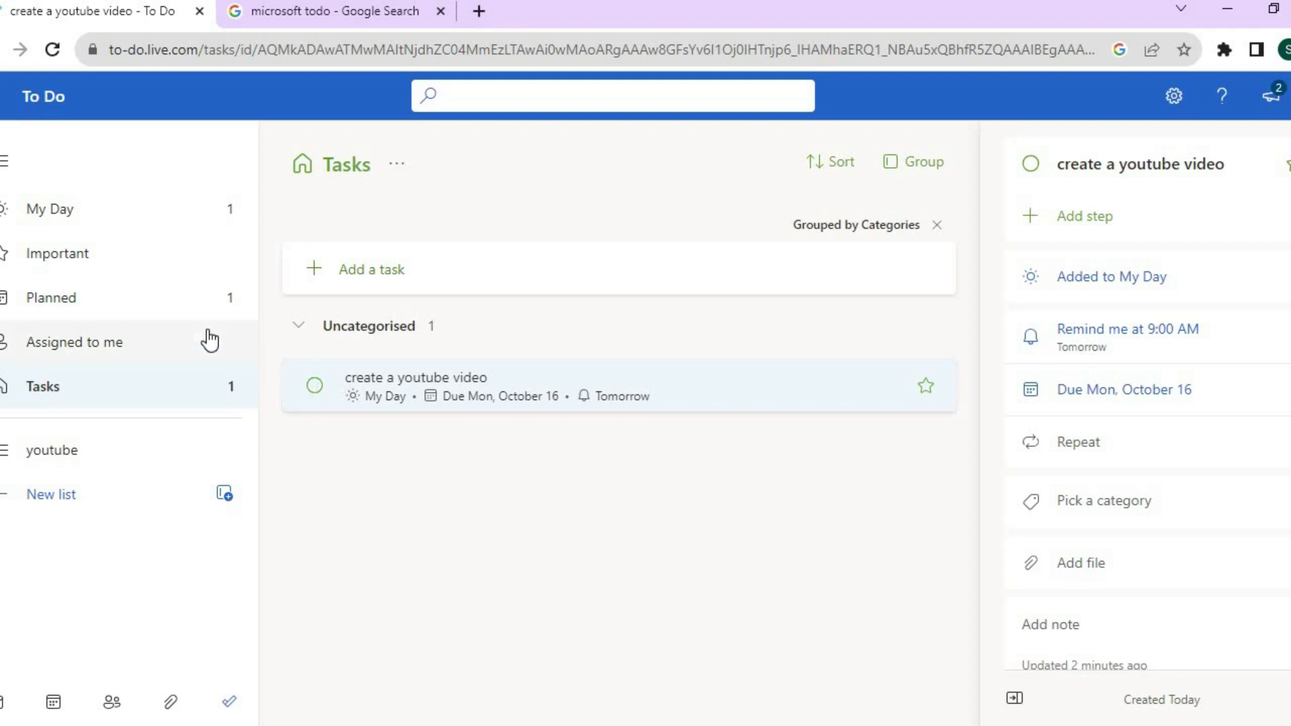
View the Assigned to me, Planned and Important lists, then return to My Day.
left_click(103, 341)
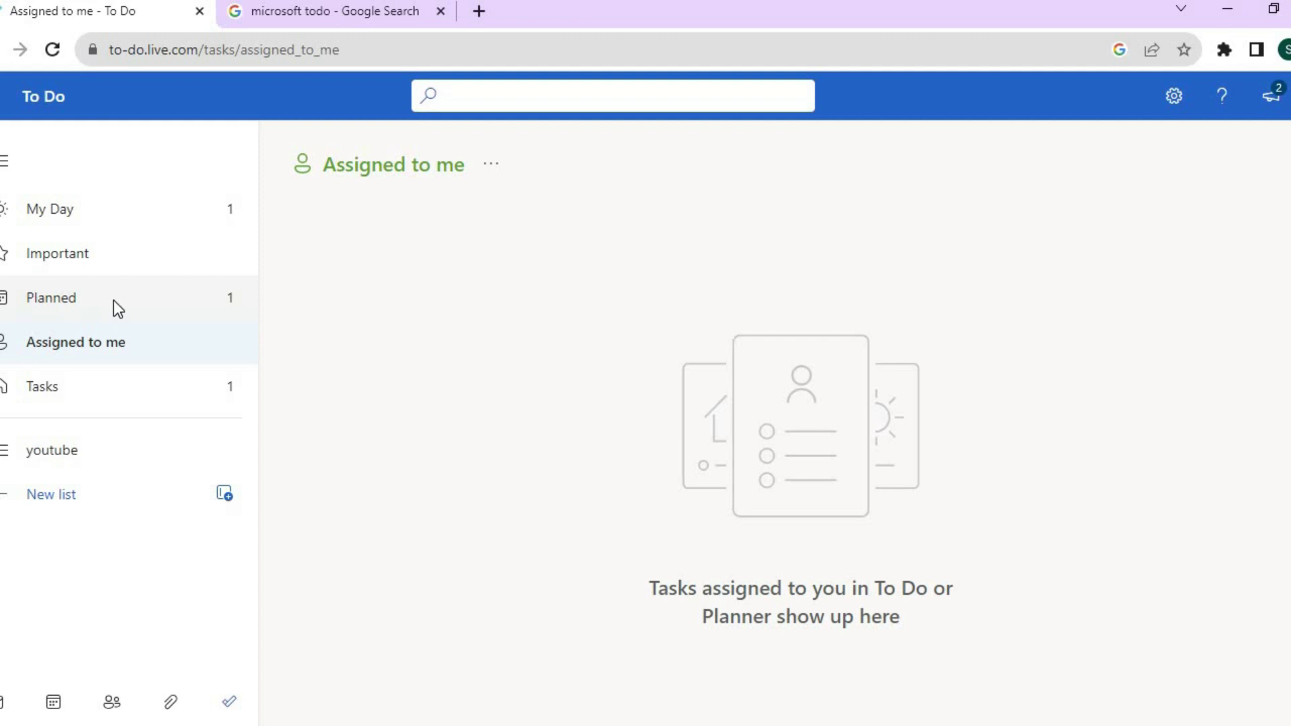
left_click(114, 309)
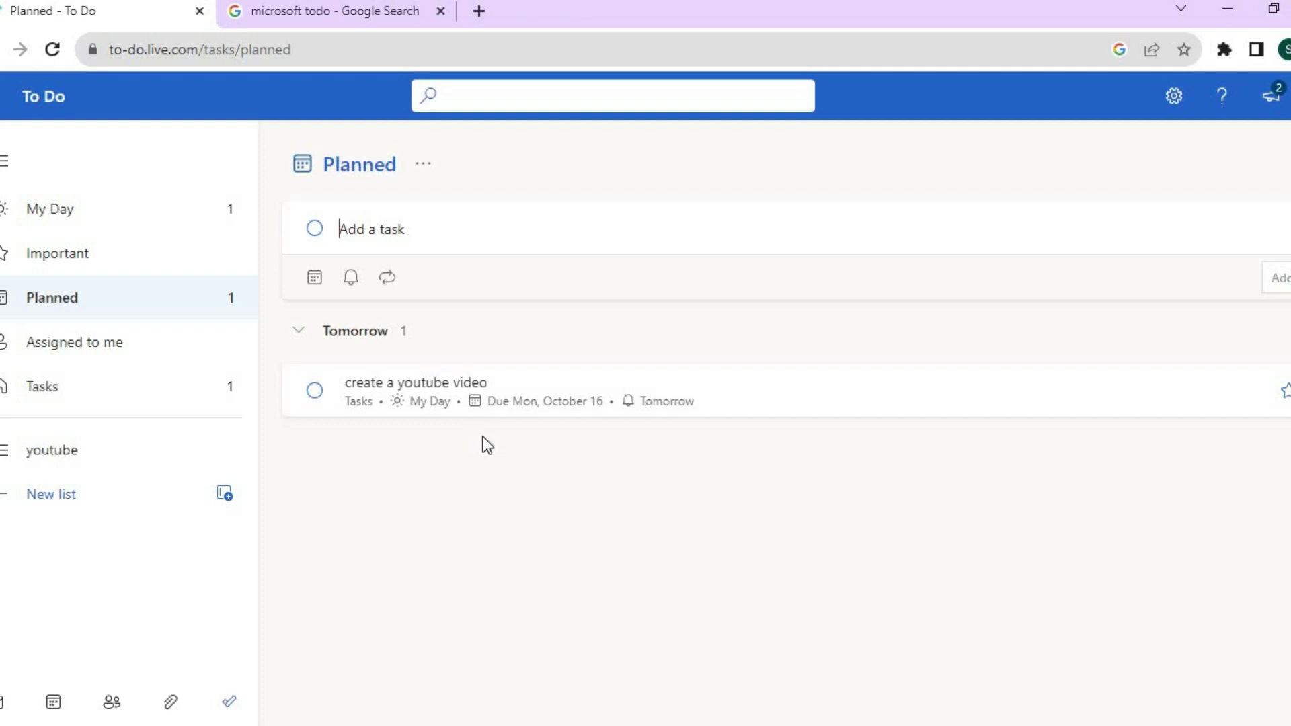
left_click(92, 246)
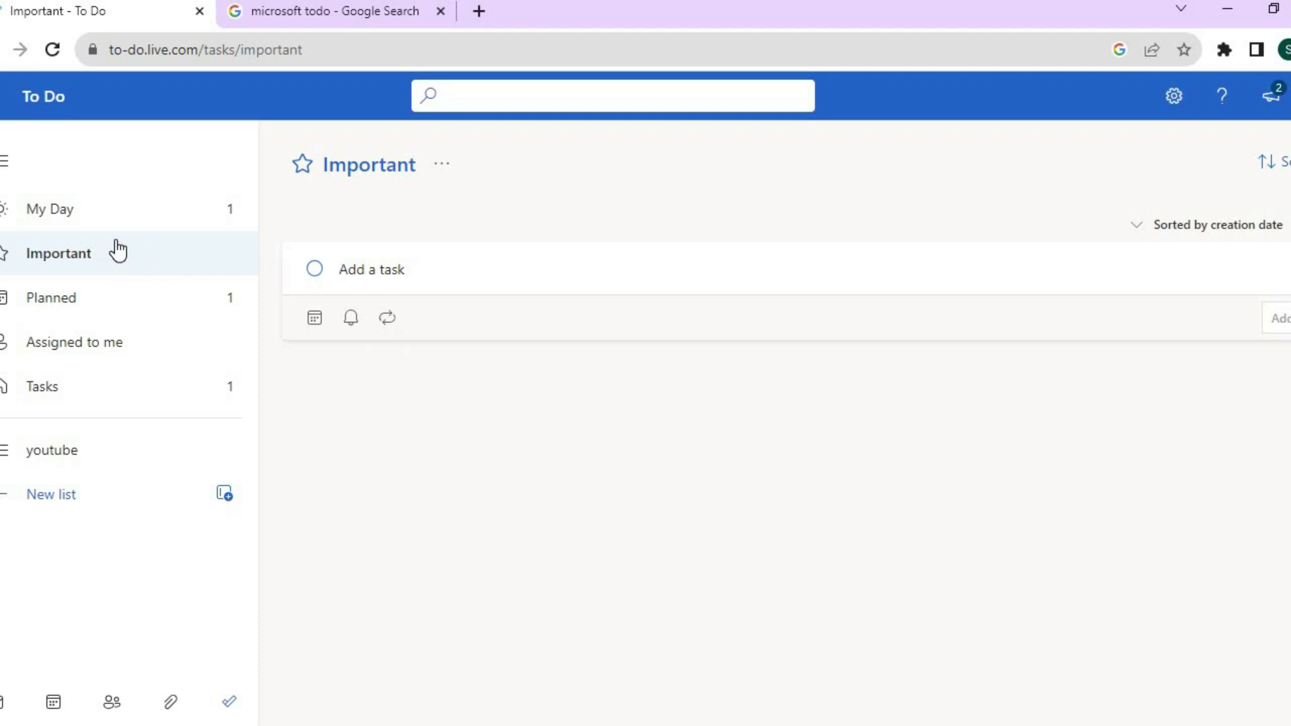
left_click(95, 216)
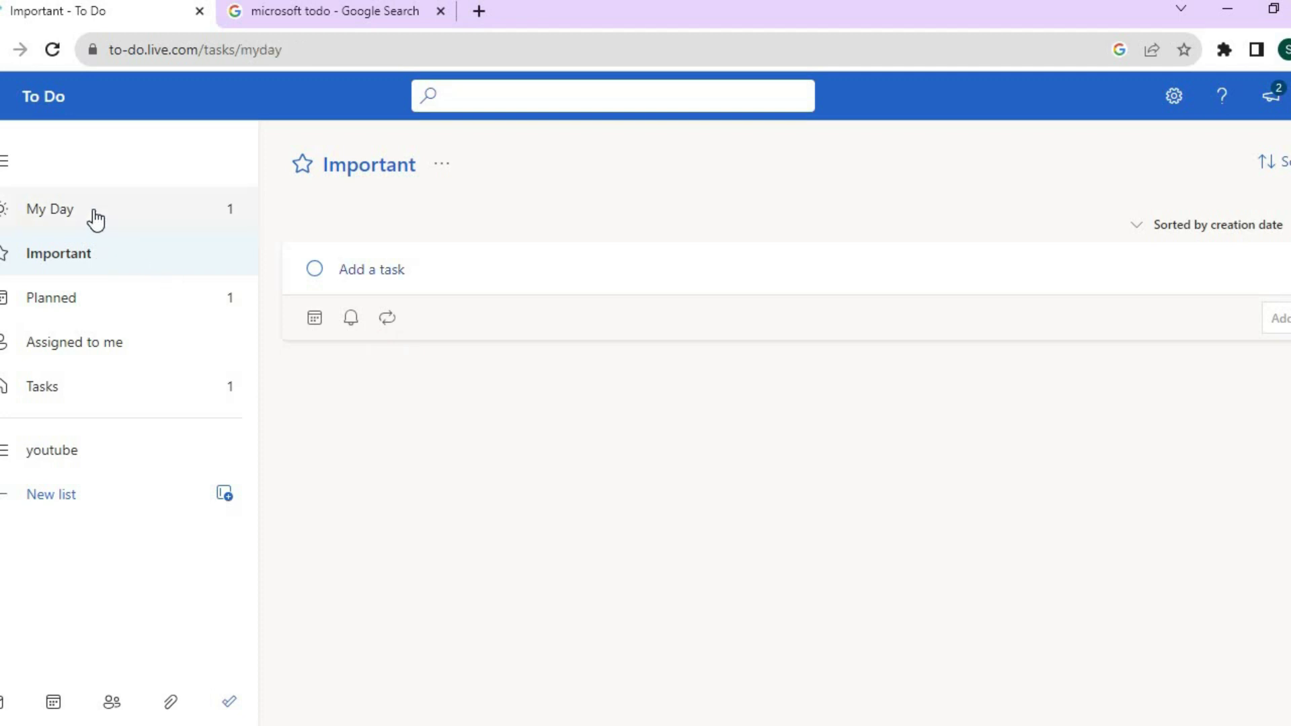
Collapse the list sidebar, then look at the Microsoft 365 app launcher and close it.
left_click(5, 165)
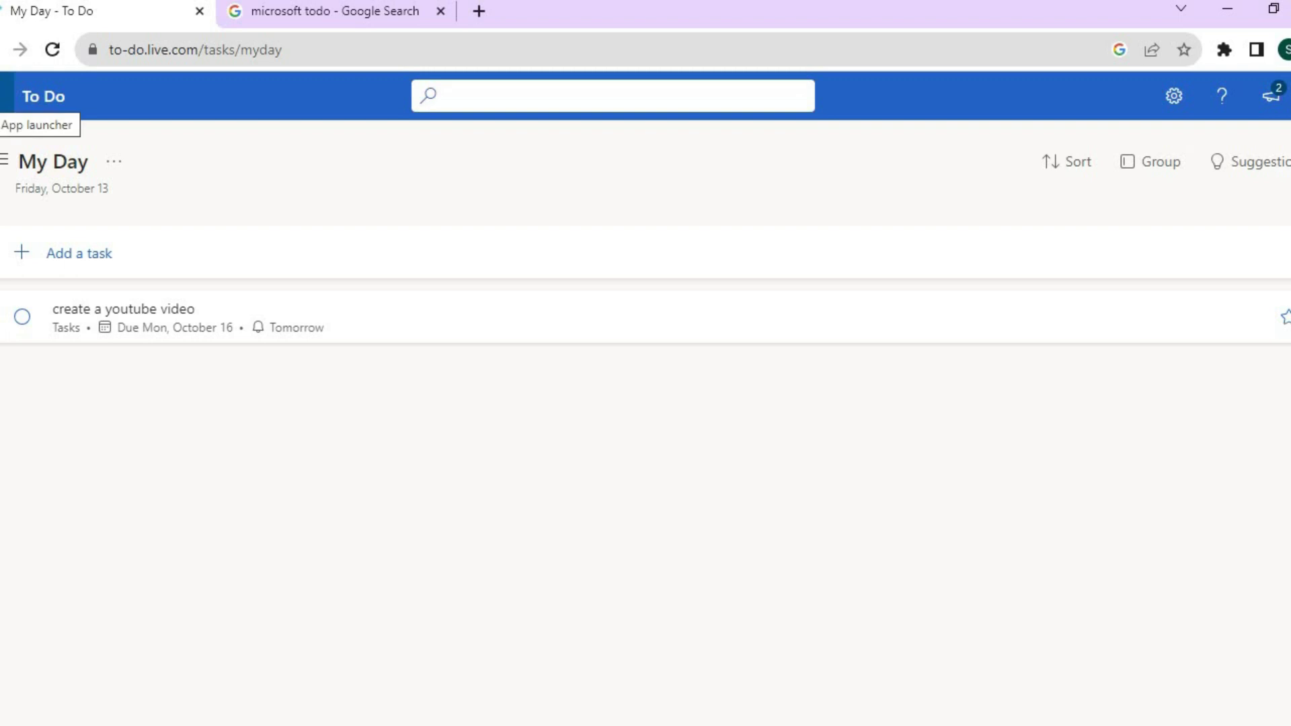
left_click(5, 95)
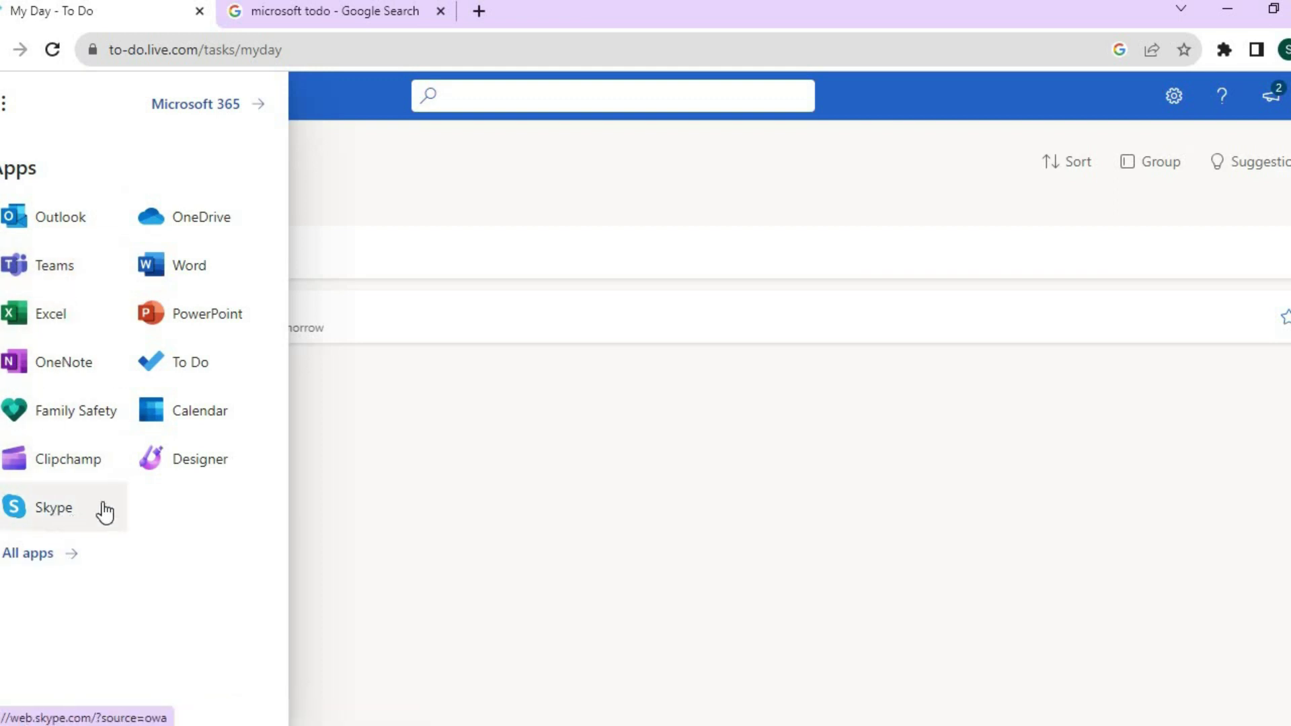
left_click(336, 523)
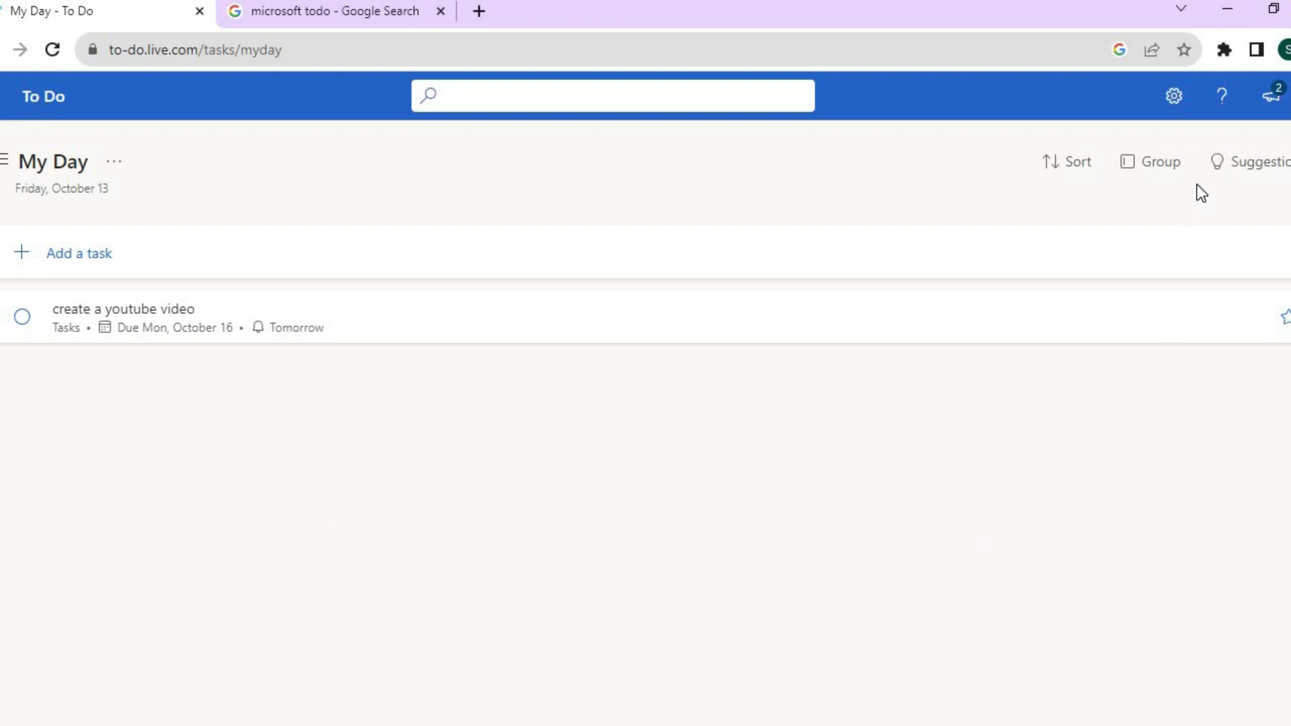
Open Settings and scroll through General, Smart lists, Notifications and About.
left_click(1175, 97)
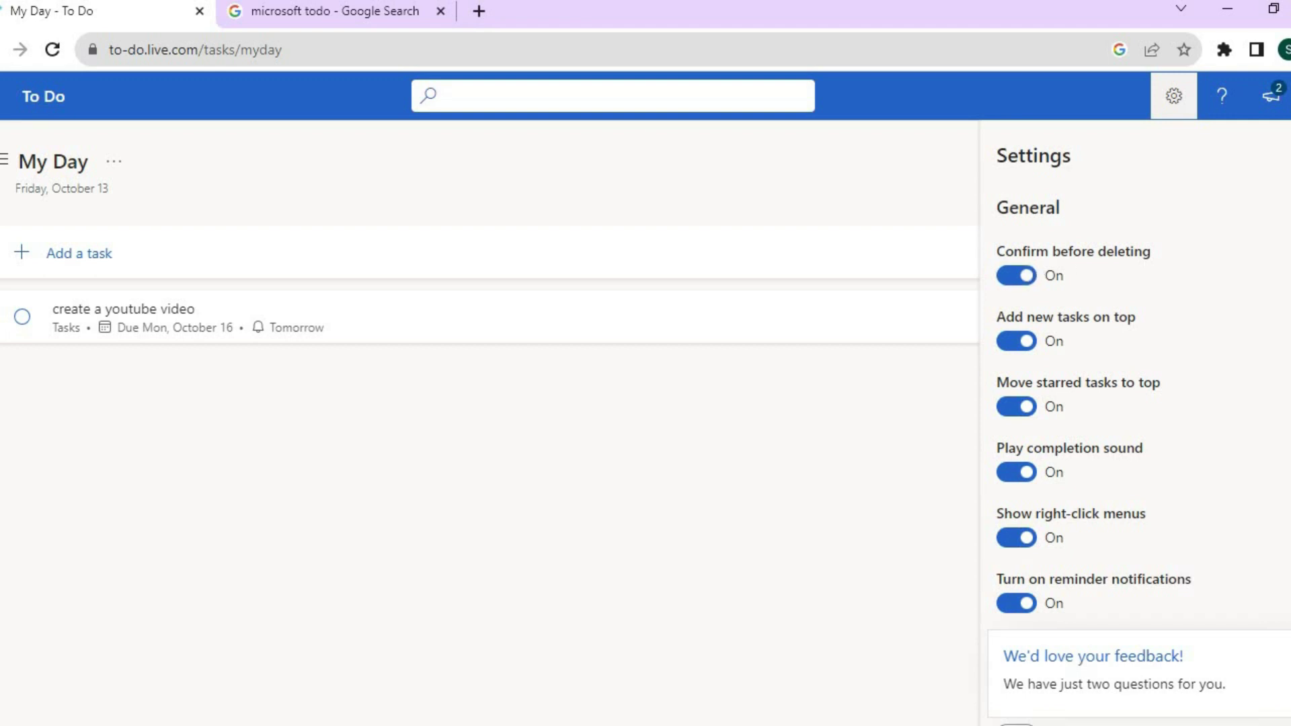
scroll(1098, 208, "down", 1)
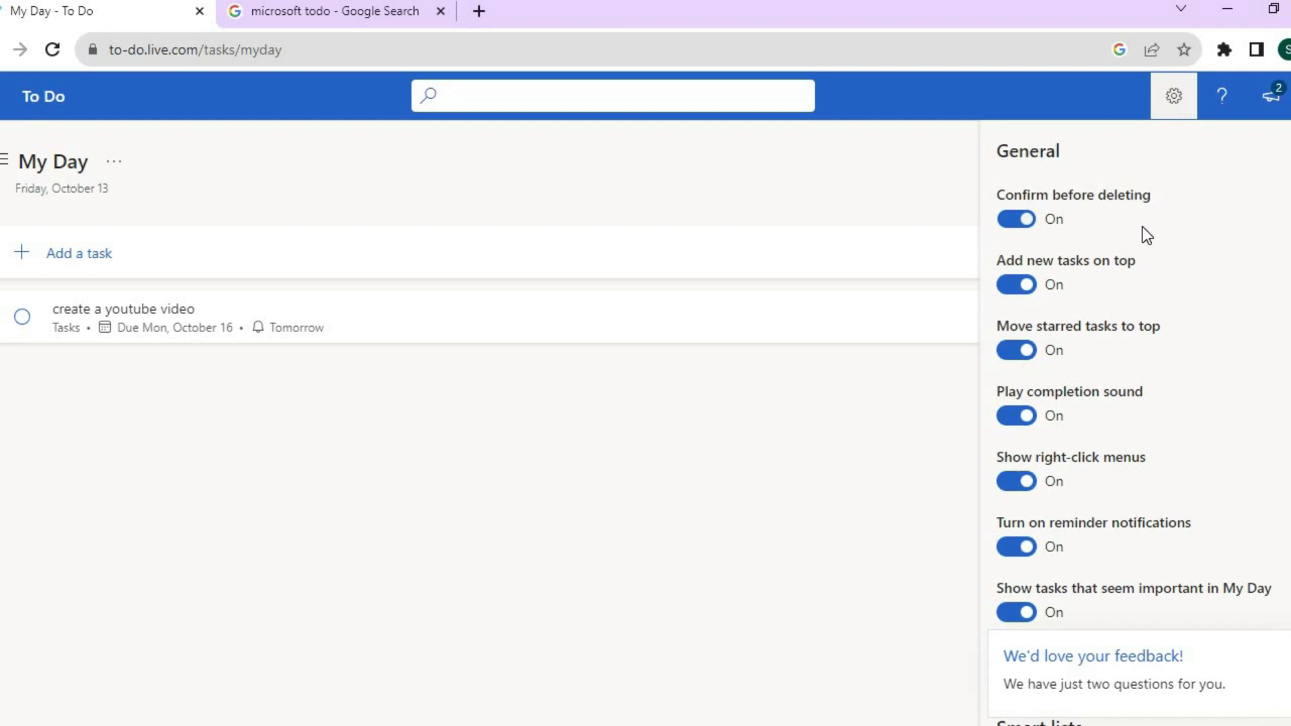
scroll(1133, 430, "down", 8)
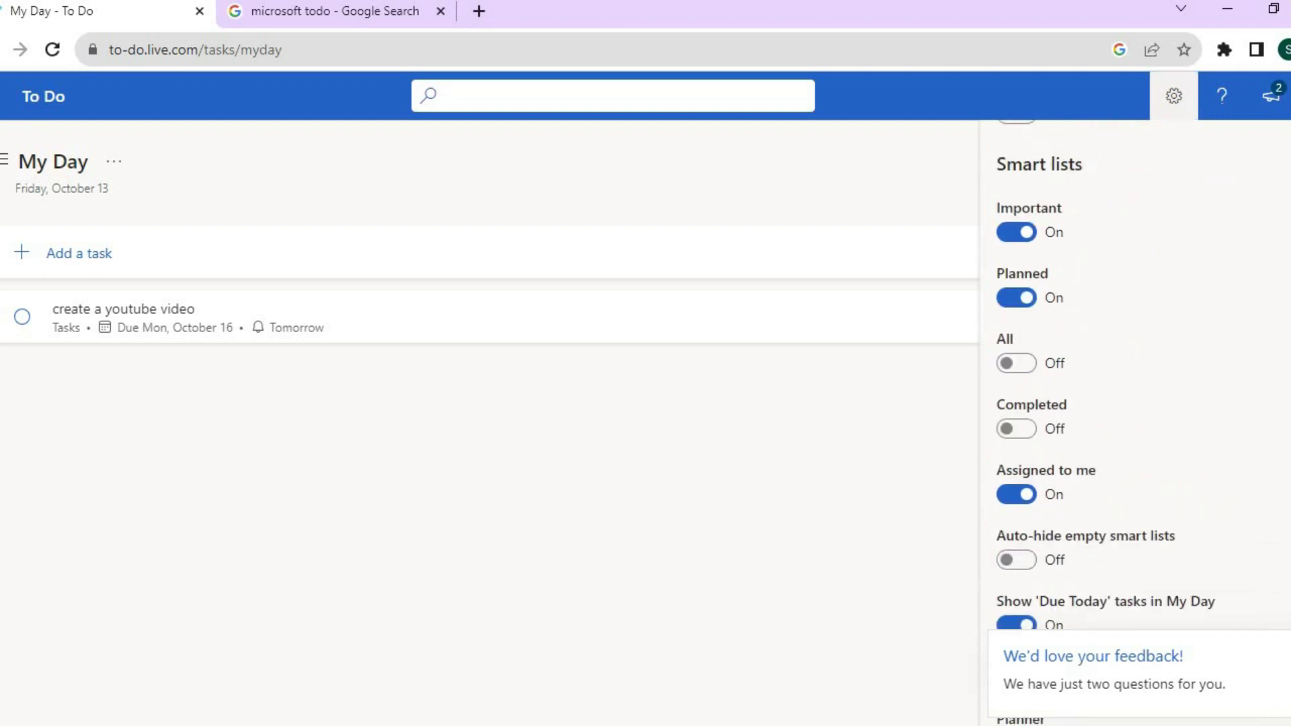
scroll(1133, 430, "down", 8)
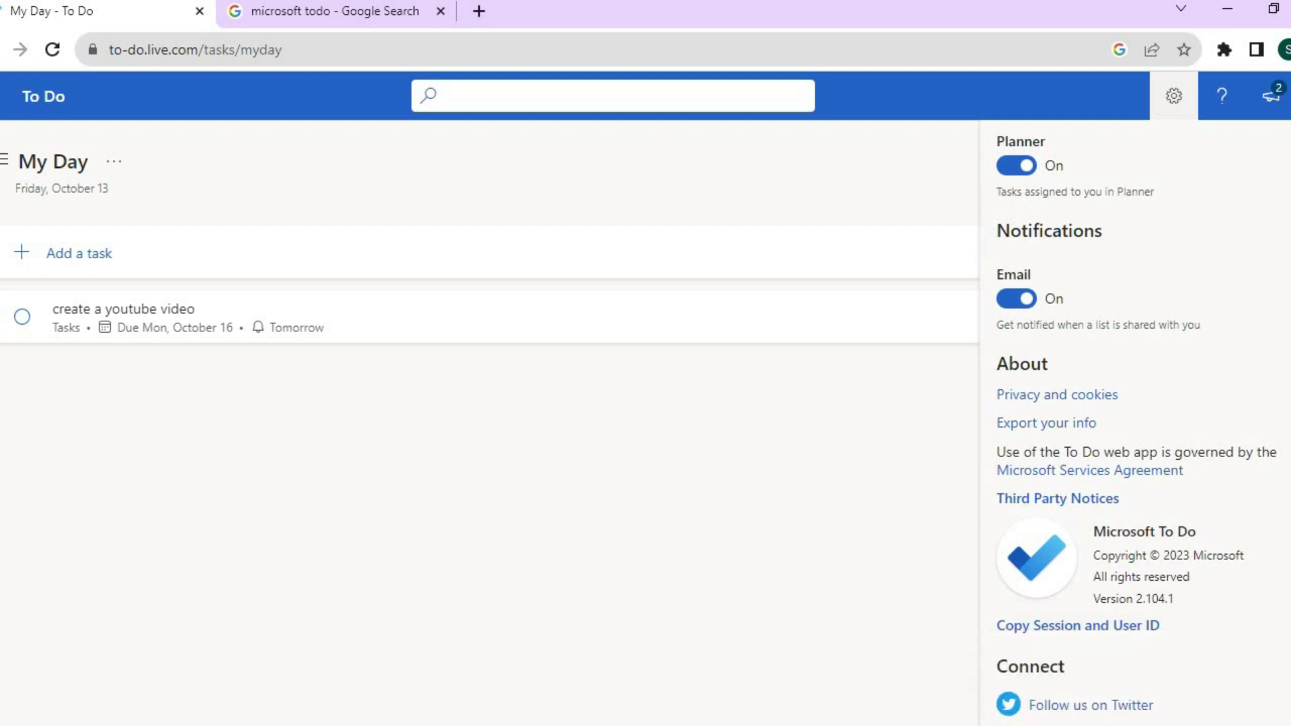
Scroll through the What's new panel, then show the Microsoft account card.
left_click(1275, 108)
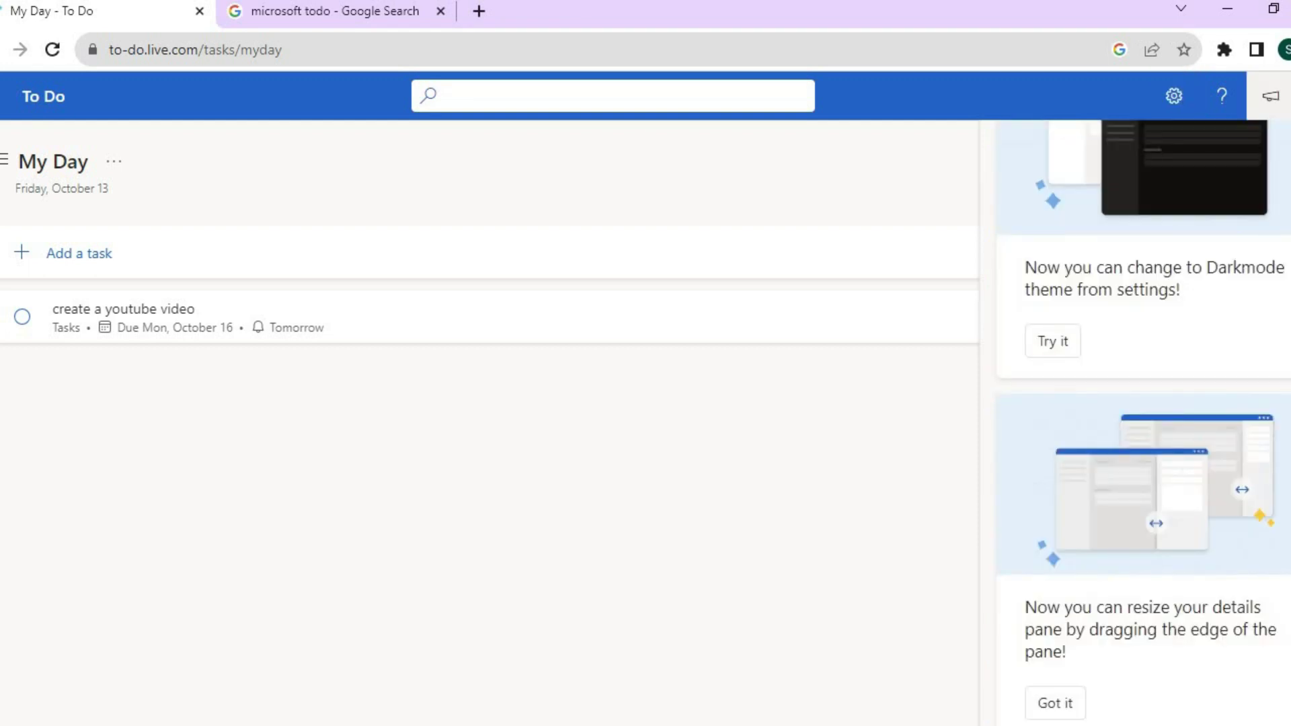
scroll(1143, 416, "up", 2)
scroll(1143, 416, "down", 4)
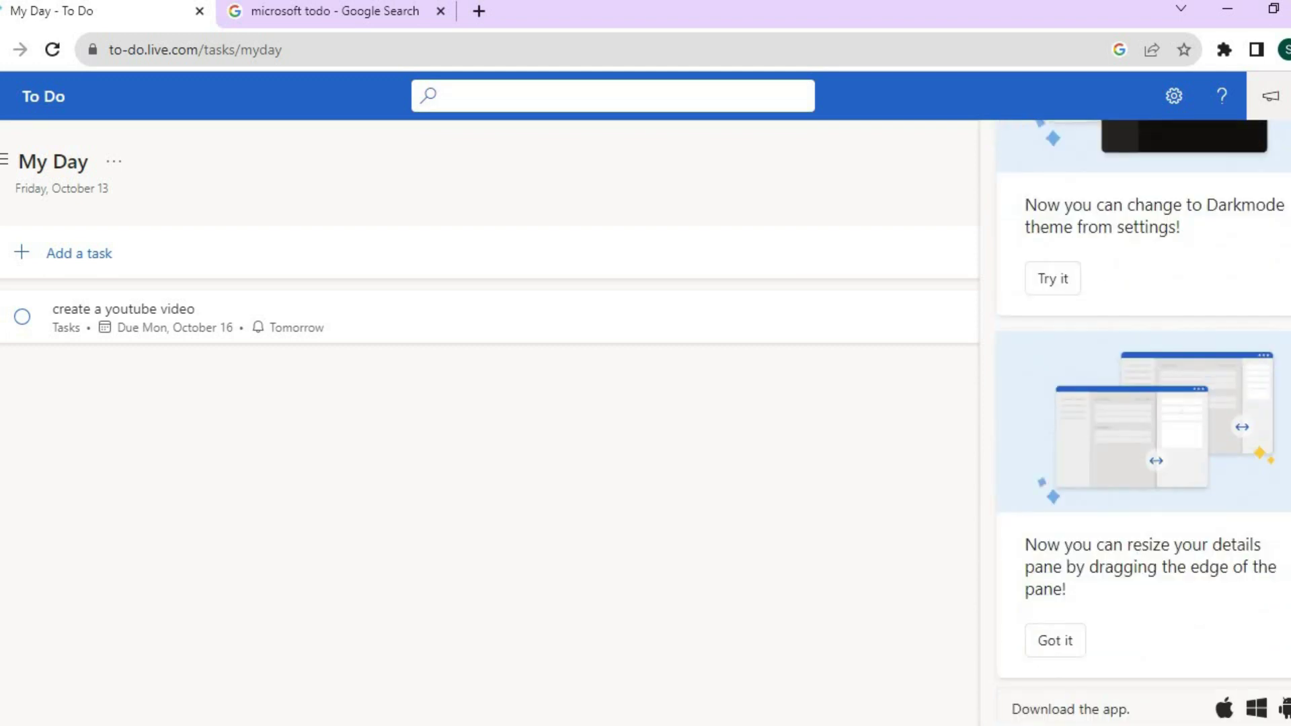
scroll(1143, 417, "up", 4)
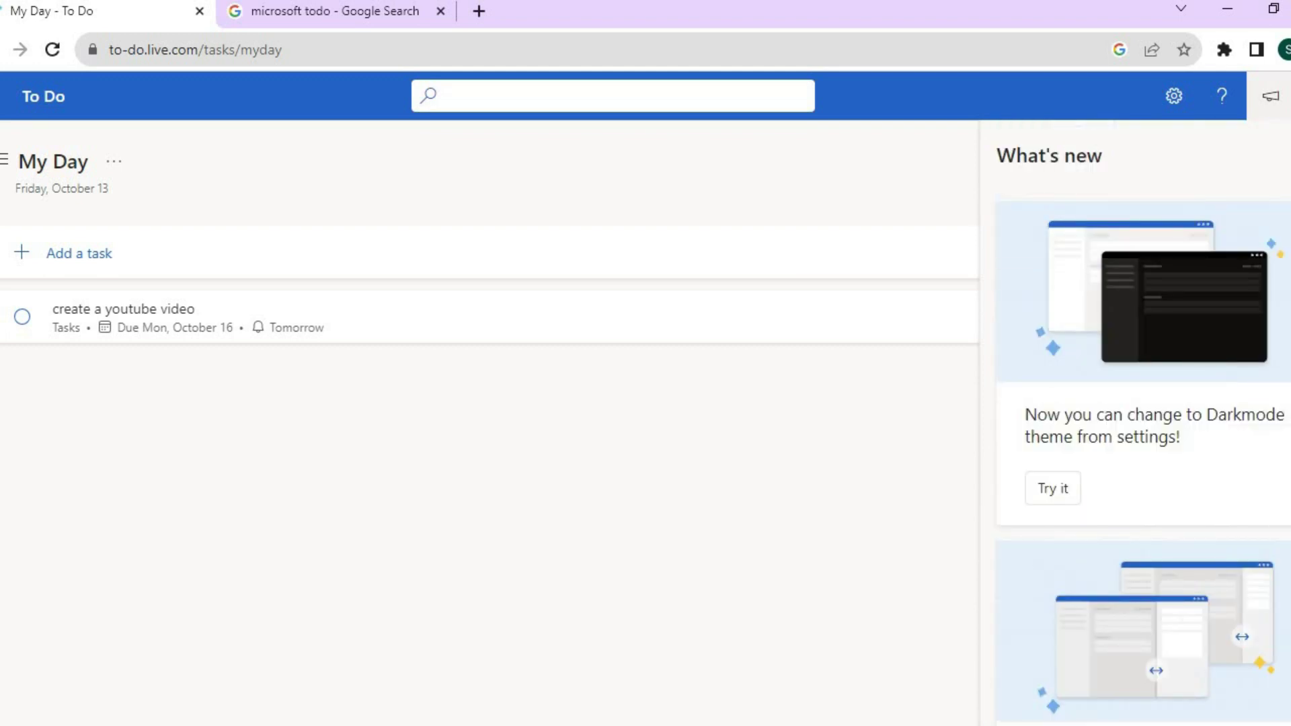
left_click(1269, 95)
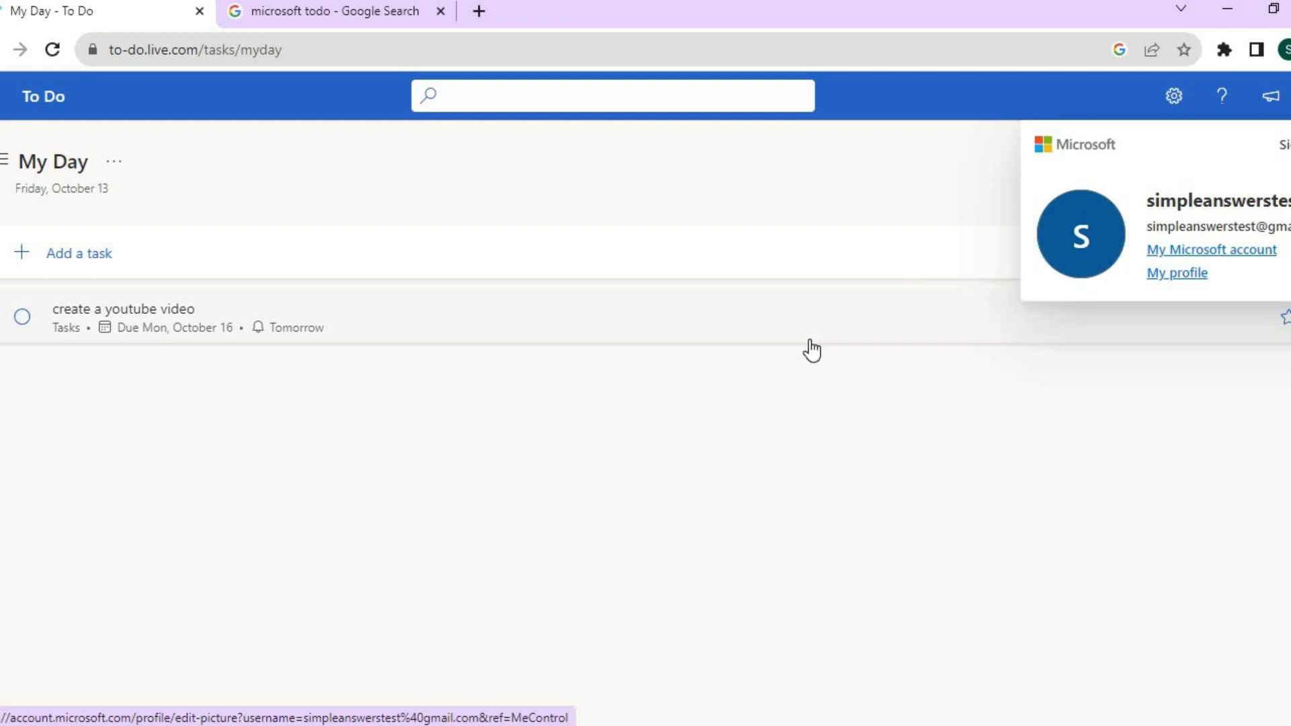
Close the account card and open the 'create a youtube video' task details in My Day.
left_click(606, 482)
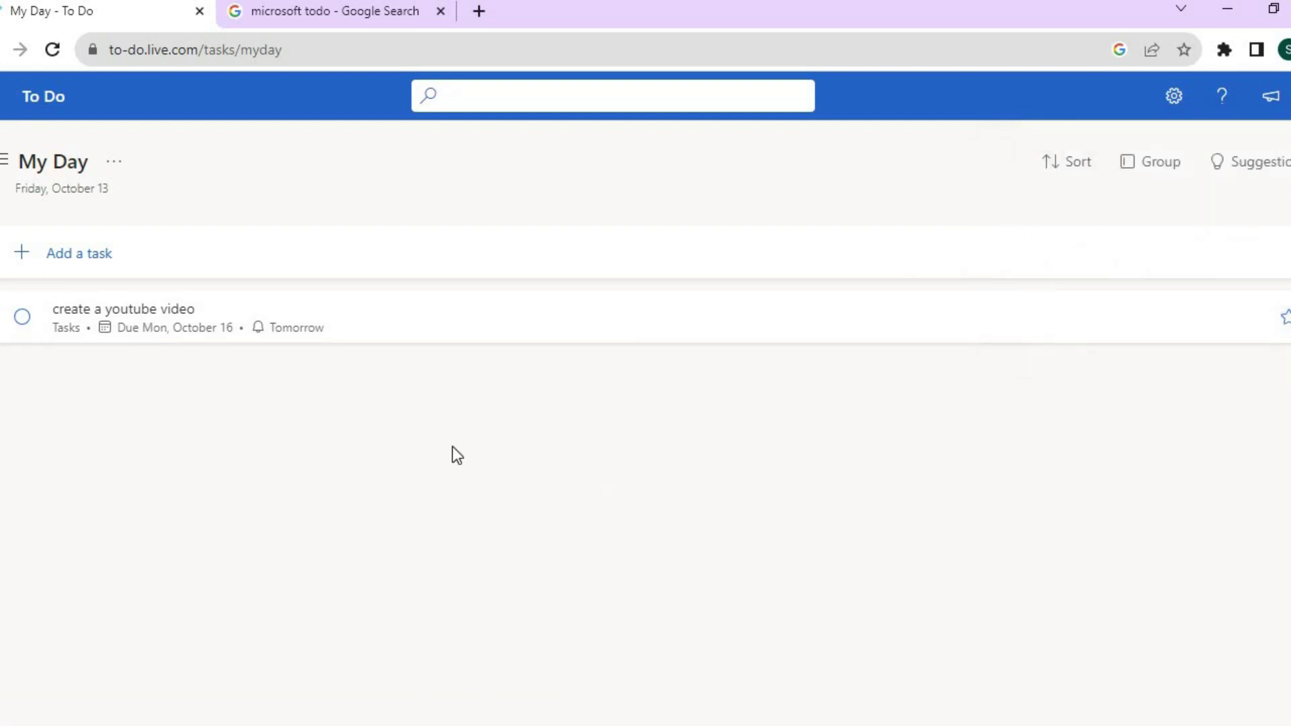
left_click(129, 314)
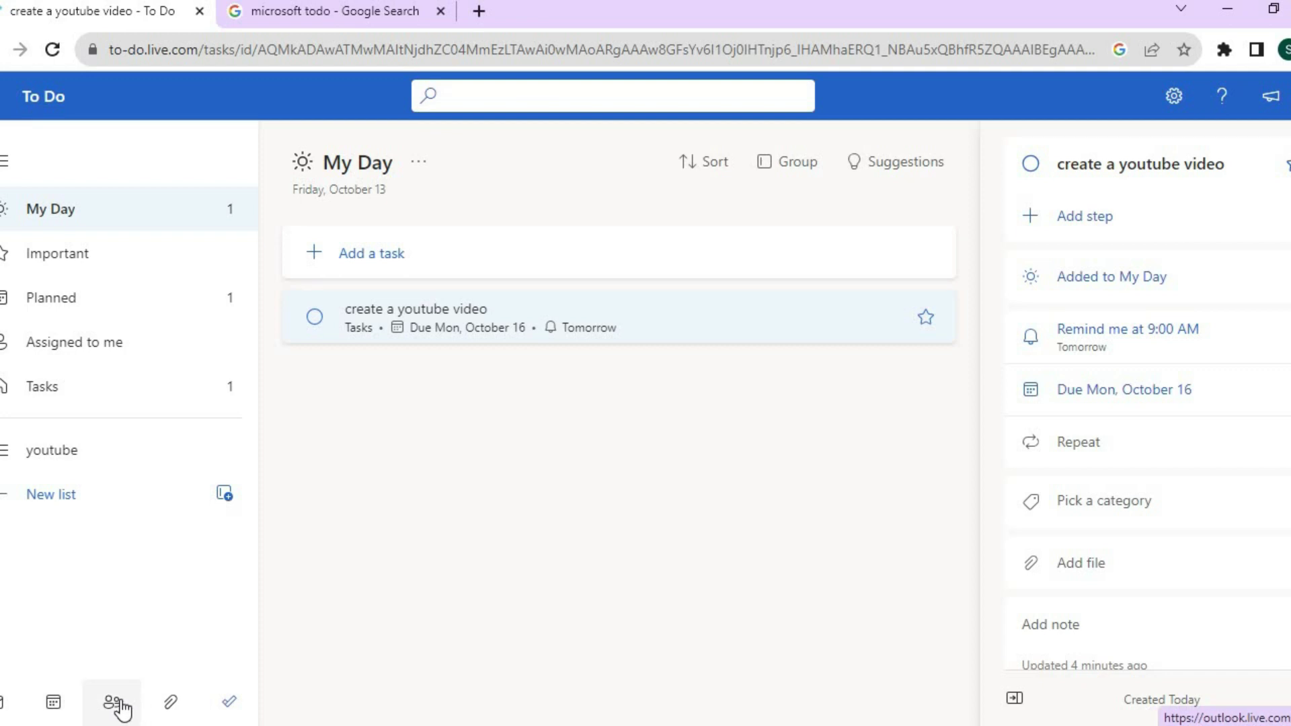
Open Outlook's Files page from the paperclip icon to view all attachments.
left_click(170, 704)
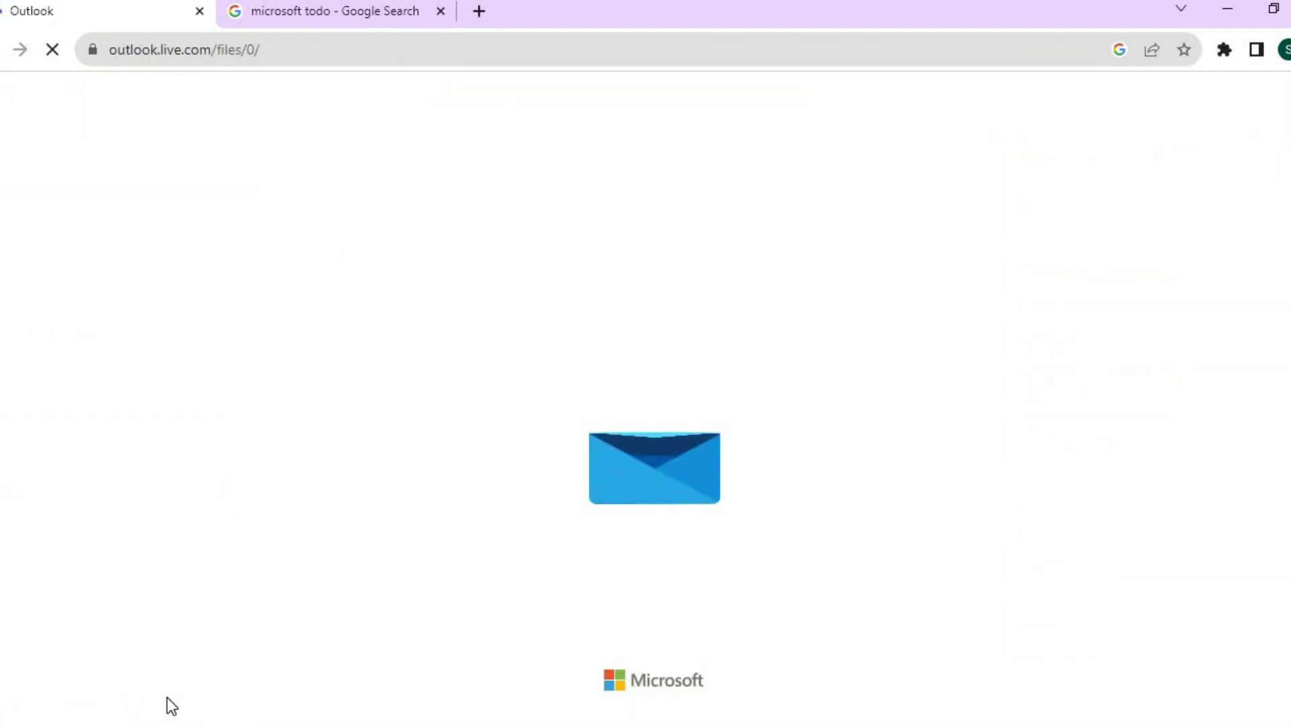